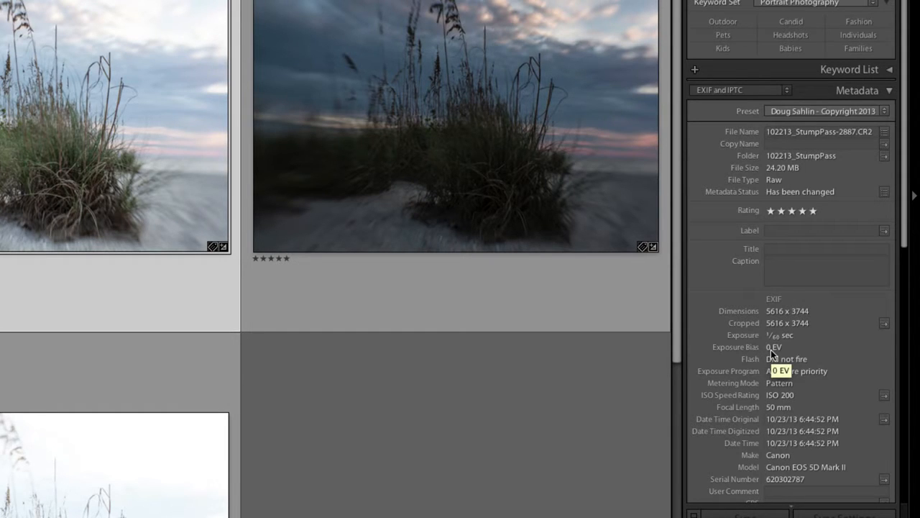
Step: Inspect the exposure metadata of the underexposed and the overexposed StumpPass photos
{"action": "left_click", "coordinate": [396, 128]}
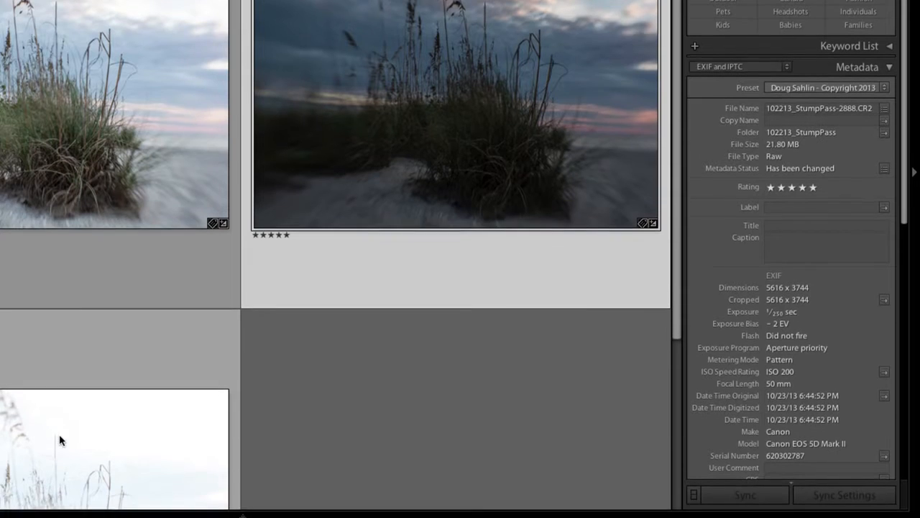
{"action": "left_click", "coordinate": [58, 460]}
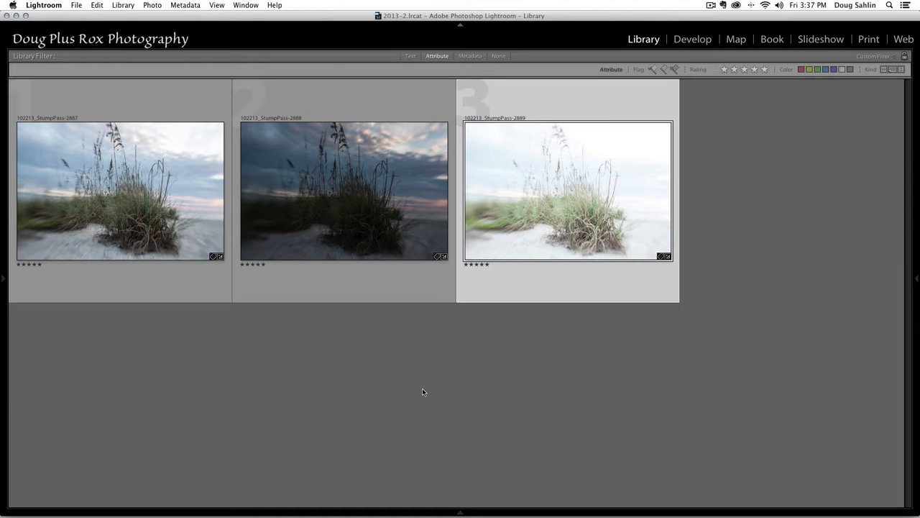
Step: Select all three bracketed StumpPass photos and choose the HDR Efex Pro 2 export preset for them
{"action": "left_click", "coordinate": [159, 202]}
{"action": "left_click", "coordinate": [306, 205], "text": "super"}
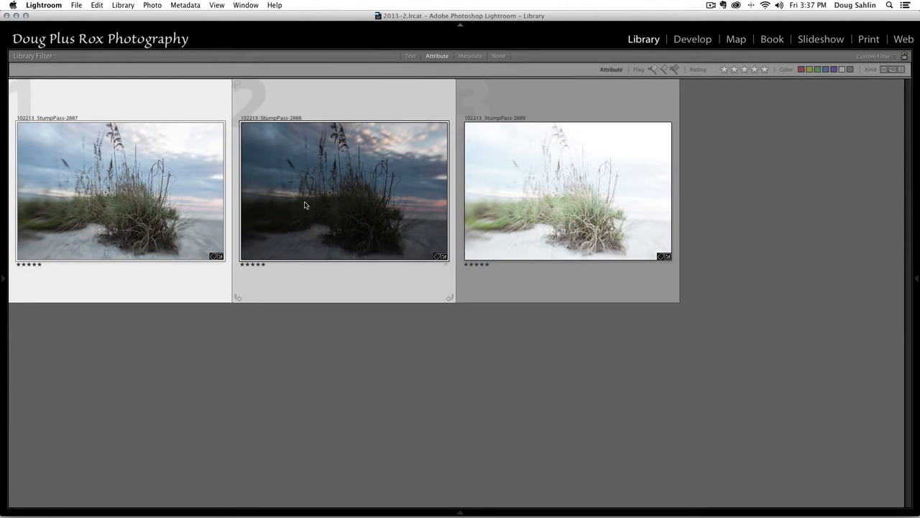
{"action": "left_click", "coordinate": [542, 202], "text": "super"}
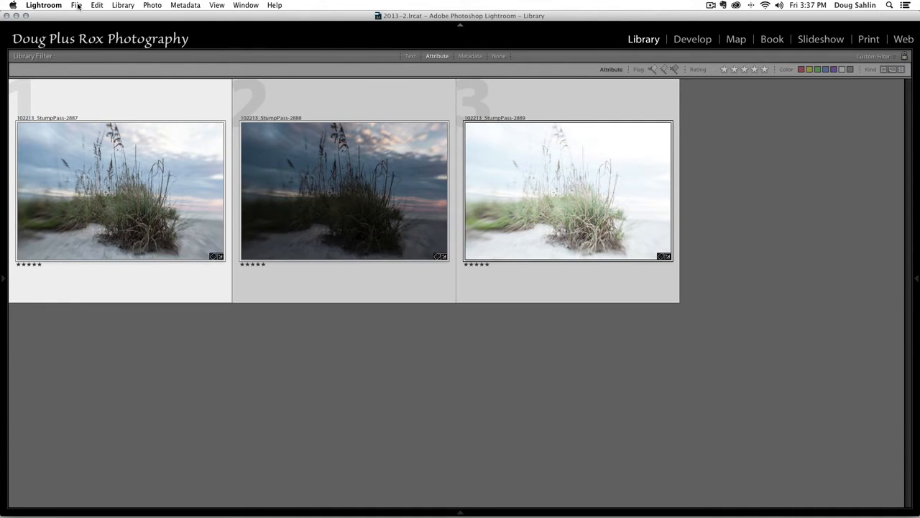
{"action": "left_click", "coordinate": [76, 5]}
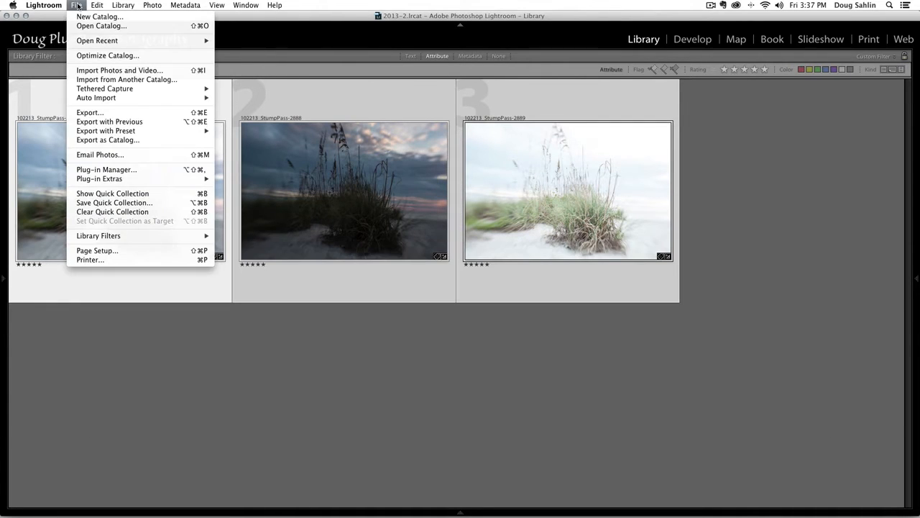
{"action": "left_click", "coordinate": [89, 113]}
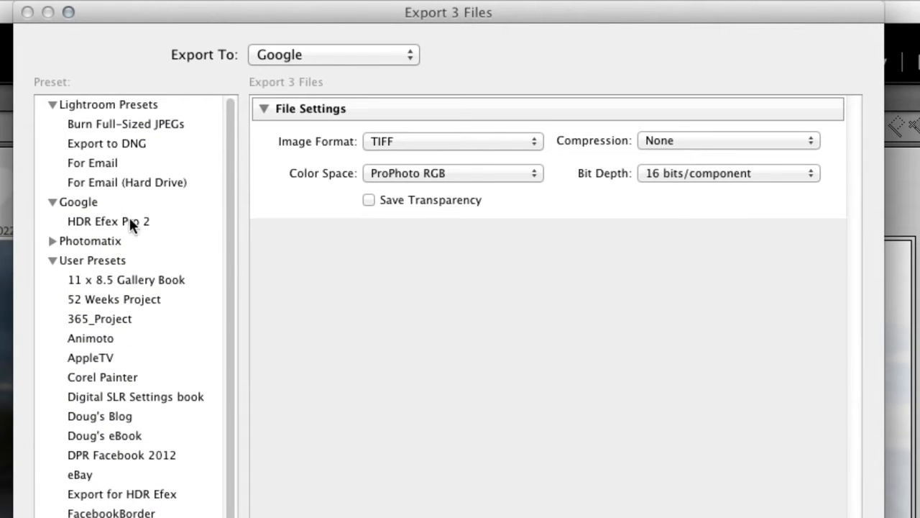
{"action": "left_click", "coordinate": [130, 220]}
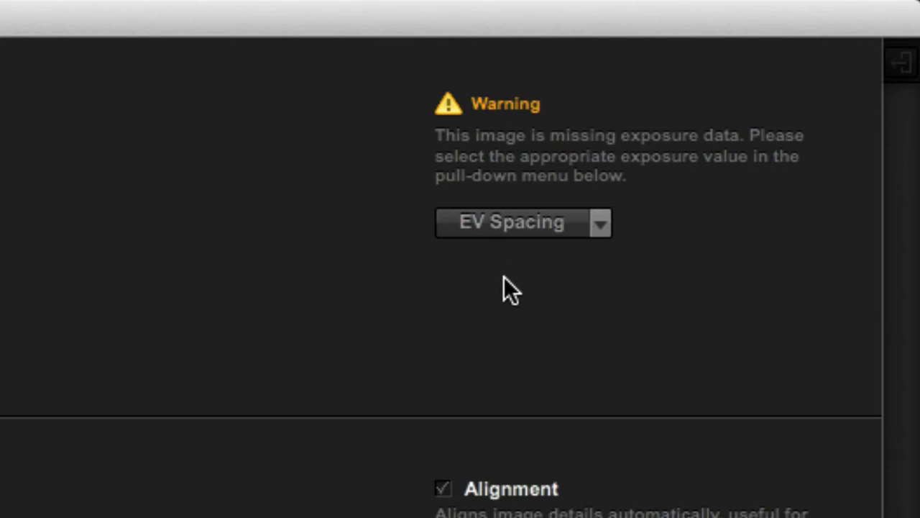
Step: Set the EV spacing of the bracketed images to 2 and create the HDR image
{"action": "left_click", "coordinate": [600, 223]}
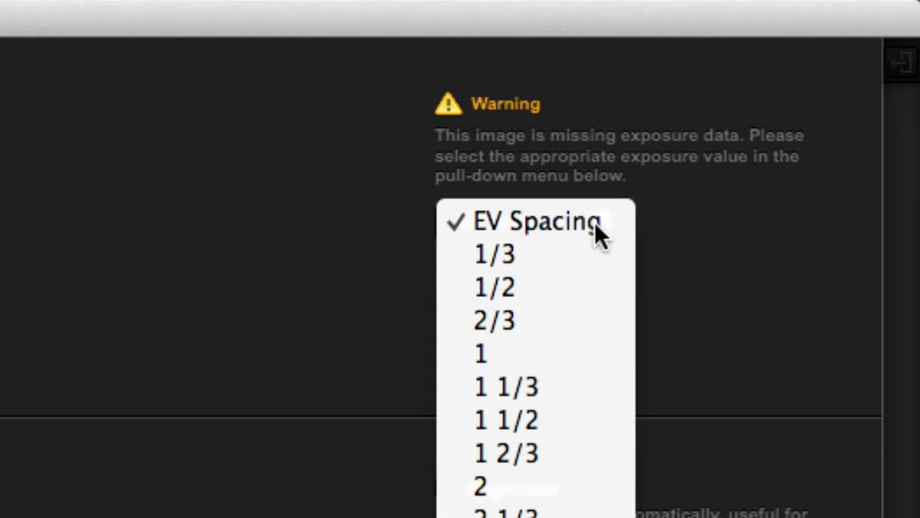
{"action": "left_click", "coordinate": [495, 489]}
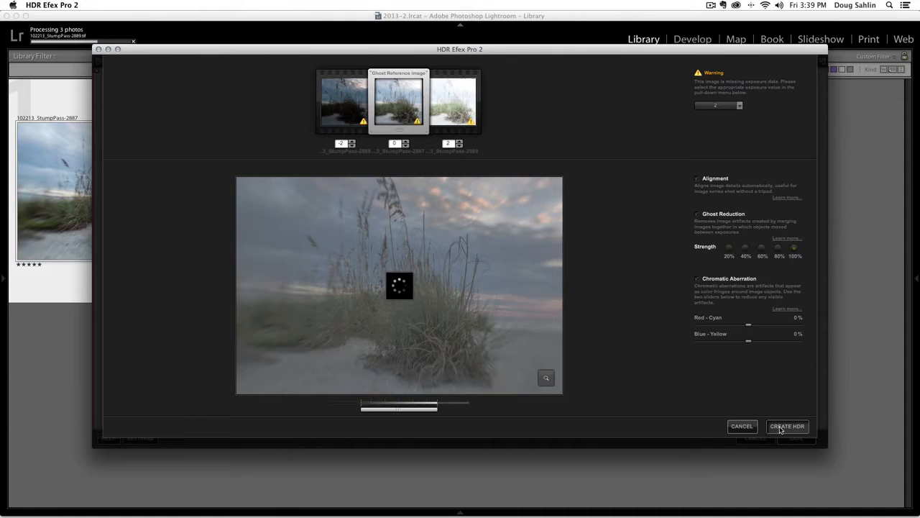
{"action": "left_click", "coordinate": [770, 427]}
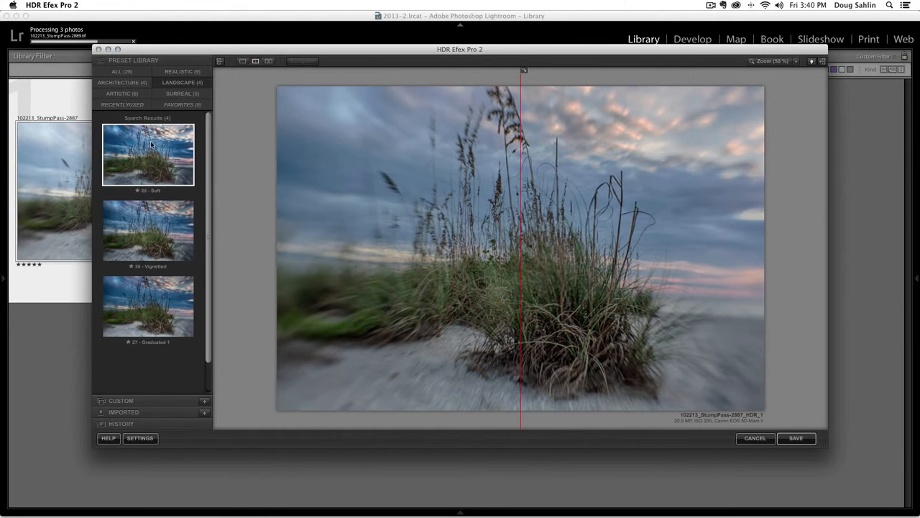
Step: Show the adjustment controls, apply the 27 - Graduated 1 landscape preset and compare it with the original using the split preview
{"action": "left_click", "coordinate": [823, 62]}
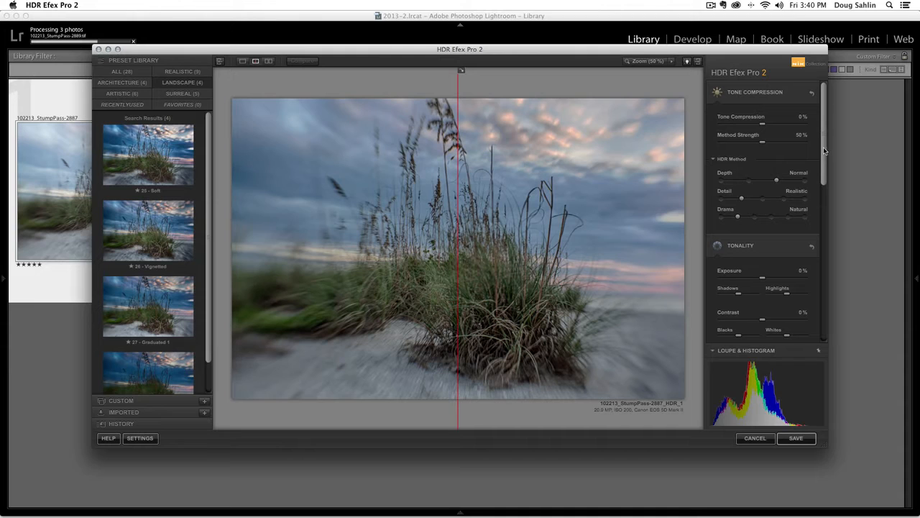
{"action": "mouse_move", "coordinate": [825, 151]}
{"action": "left_mouse_down"}
{"action": "mouse_move", "coordinate": [829, 162]}
{"action": "mouse_move", "coordinate": [827, 152]}
{"action": "left_mouse_up"}
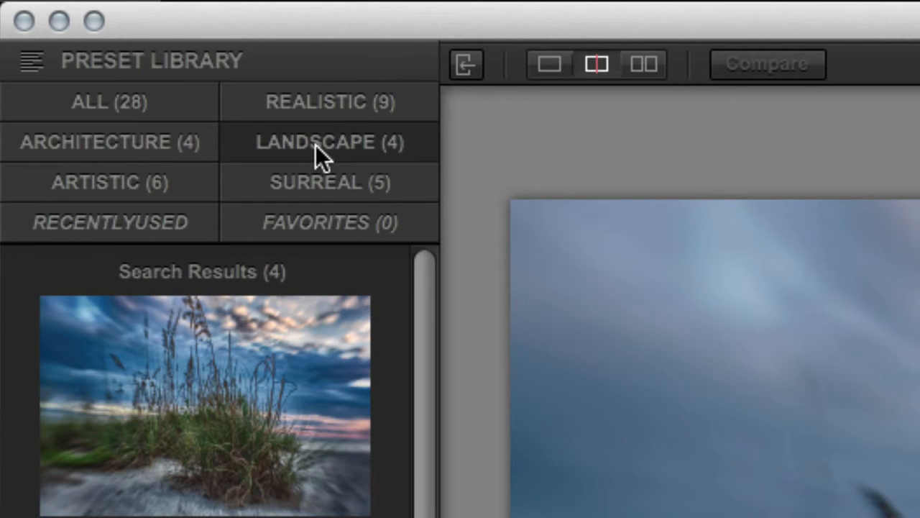
{"action": "scroll", "coordinate": [429, 359], "scroll_direction": "down", "scroll_amount": 4}
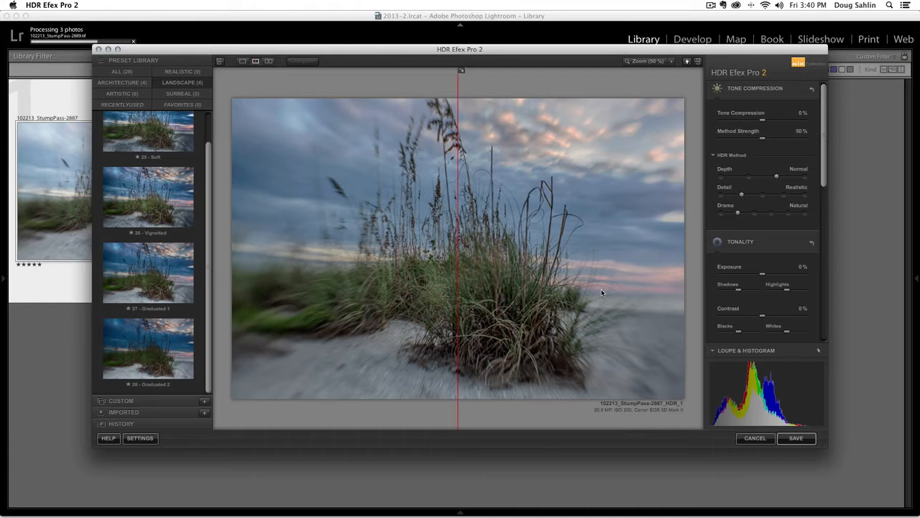
{"action": "left_click", "coordinate": [173, 284]}
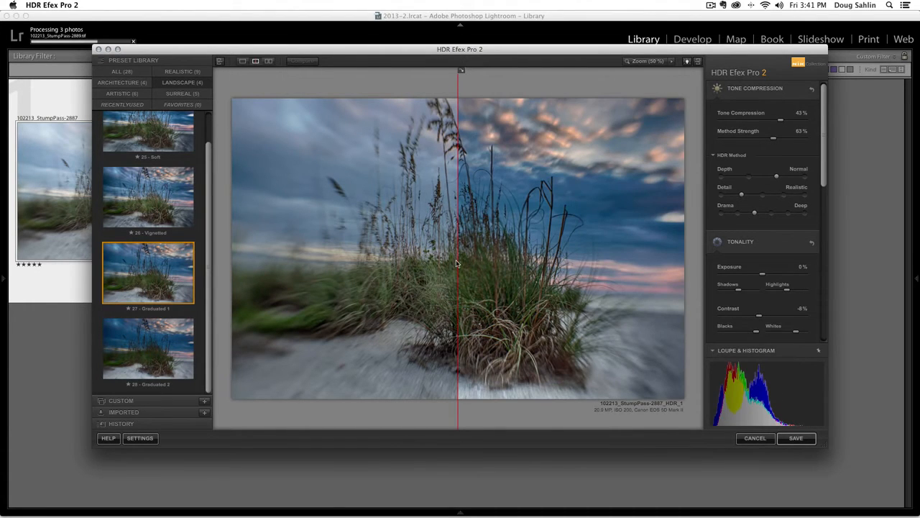
{"action": "mouse_move", "coordinate": [458, 261]}
{"action": "left_mouse_down"}
{"action": "mouse_move", "coordinate": [374, 261]}
{"action": "mouse_move", "coordinate": [444, 259]}
{"action": "left_mouse_up"}
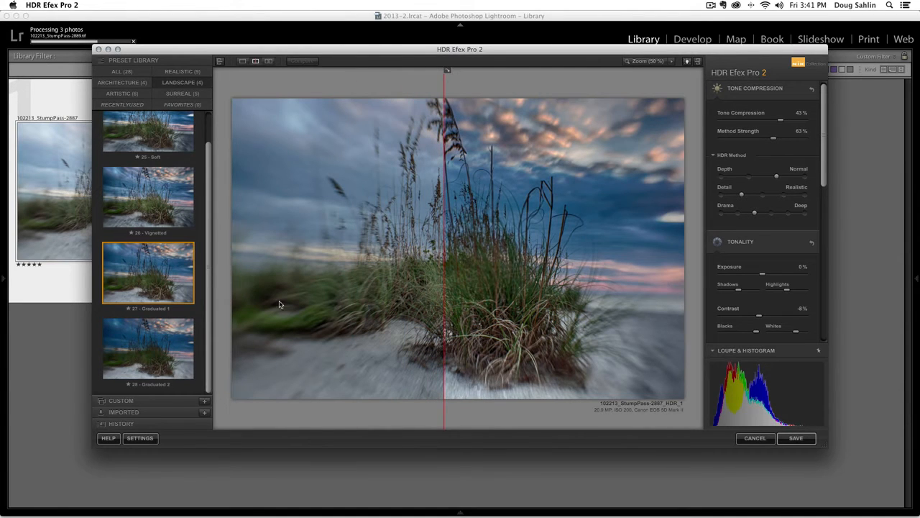
Step: Try the 28 - Graduated 2 preset, reapply 27 - Graduated 1 and move the split divider to the image's left edge
{"action": "left_click", "coordinate": [164, 350]}
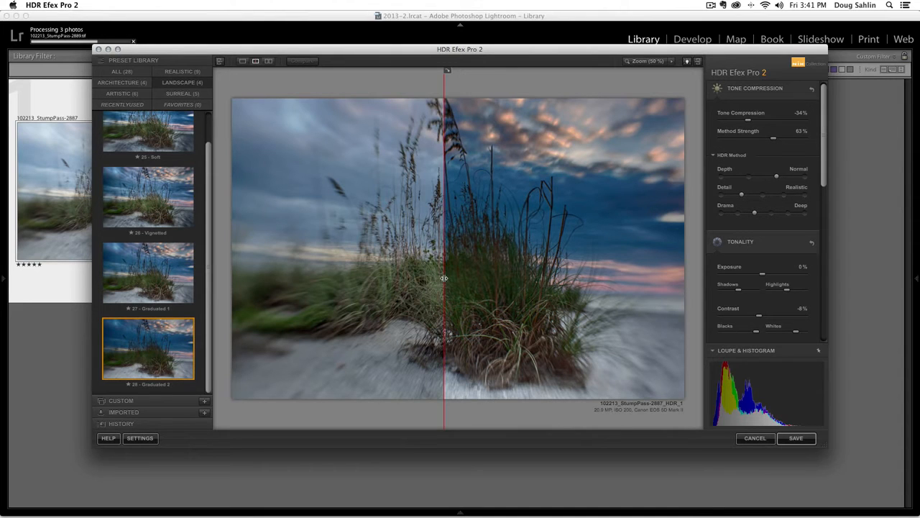
{"action": "left_click_drag", "start_coordinate": [444, 278], "coordinate": [449, 259]}
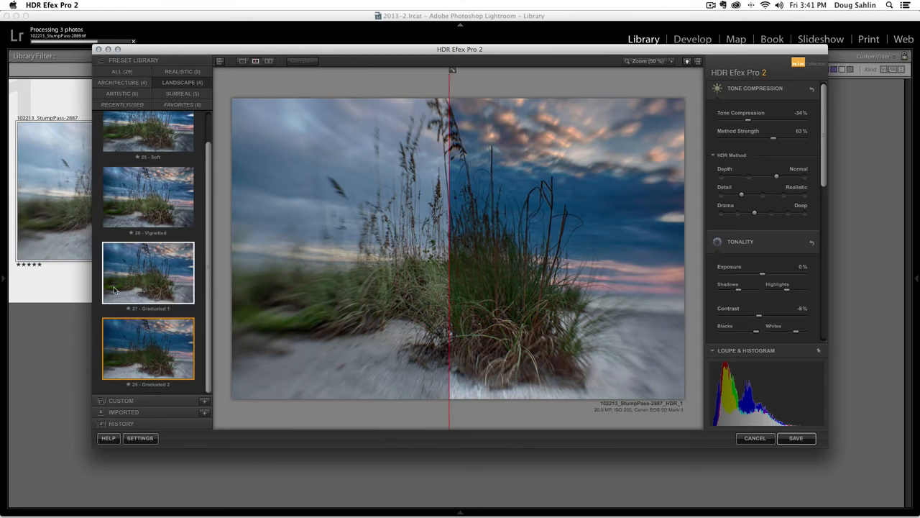
{"action": "left_click", "coordinate": [151, 286]}
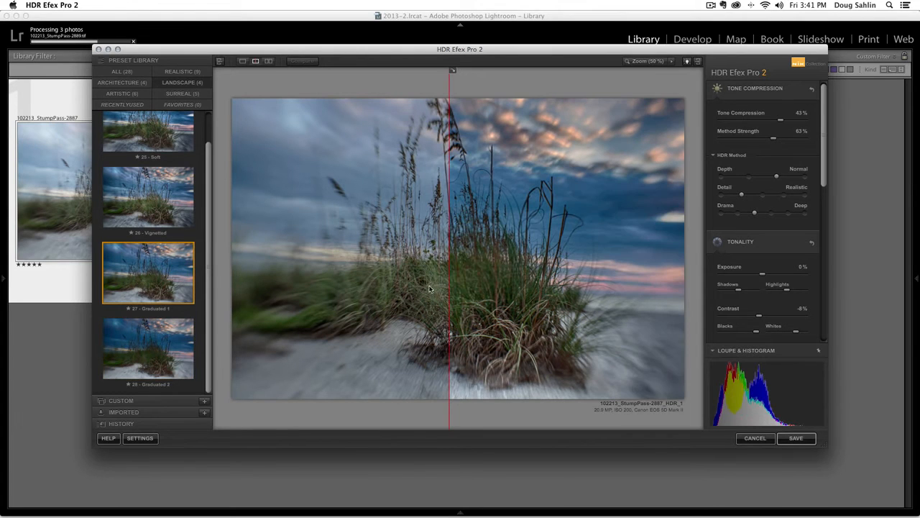
{"action": "left_click_drag", "start_coordinate": [449, 279], "coordinate": [221, 269]}
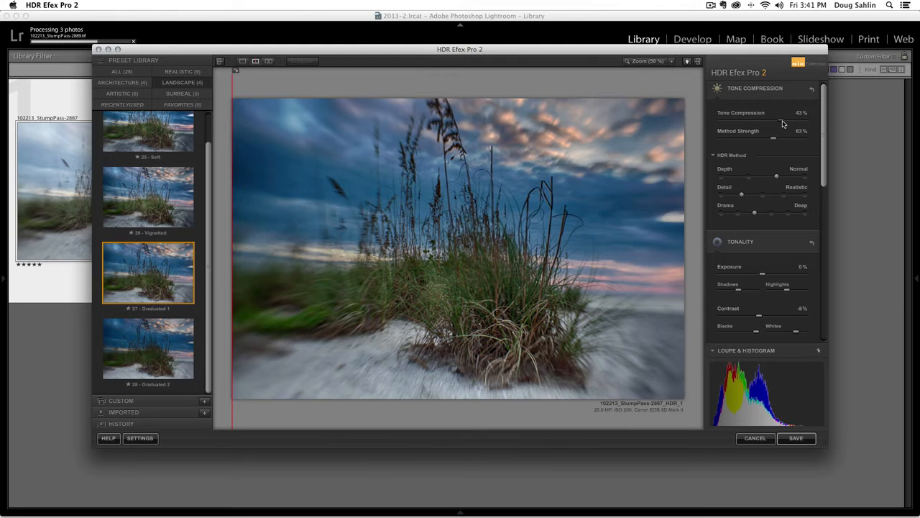
Step: Try Tone Compression at -100 % and restore the settings by reapplying the 27 - Graduated 1 preset
{"action": "left_click_drag", "start_coordinate": [783, 121], "coordinate": [705, 120]}
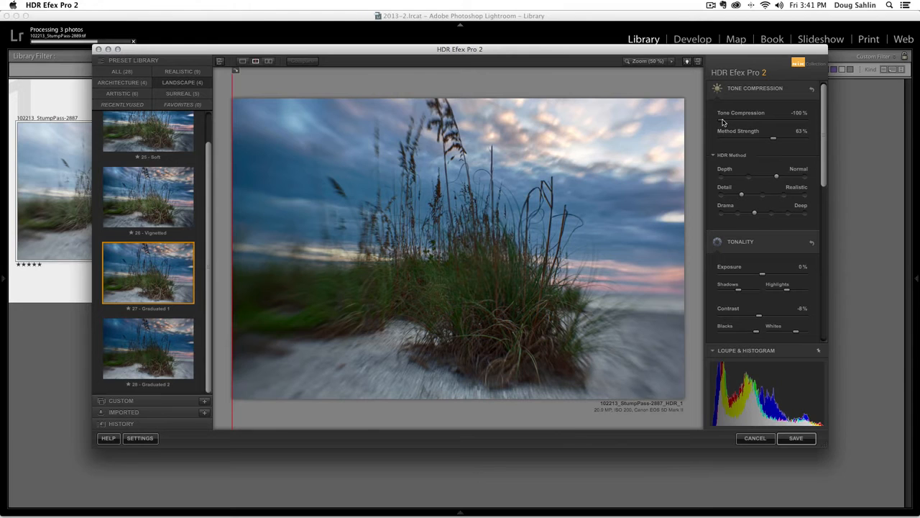
{"action": "mouse_move", "coordinate": [723, 122]}
{"action": "left_mouse_down"}
{"action": "mouse_move", "coordinate": [779, 123]}
{"action": "mouse_move", "coordinate": [720, 122]}
{"action": "left_mouse_up"}
{"action": "left_click", "coordinate": [165, 283]}
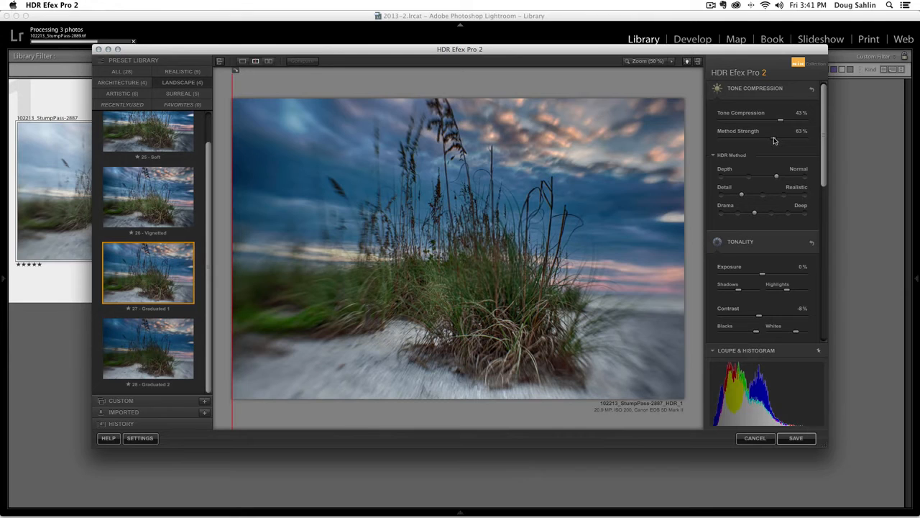
Step: Try Method Strength at its maximum and at 0 %, and restore it by reapplying the 27 - Graduated 1 preset
{"action": "left_click_drag", "start_coordinate": [774, 141], "coordinate": [818, 140]}
{"action": "left_click_drag", "start_coordinate": [804, 140], "coordinate": [713, 137]}
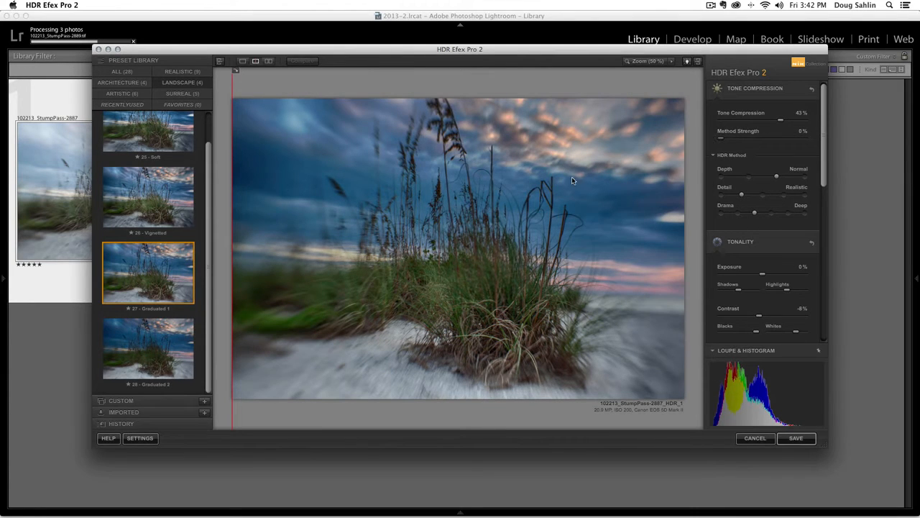
{"action": "left_click", "coordinate": [164, 279]}
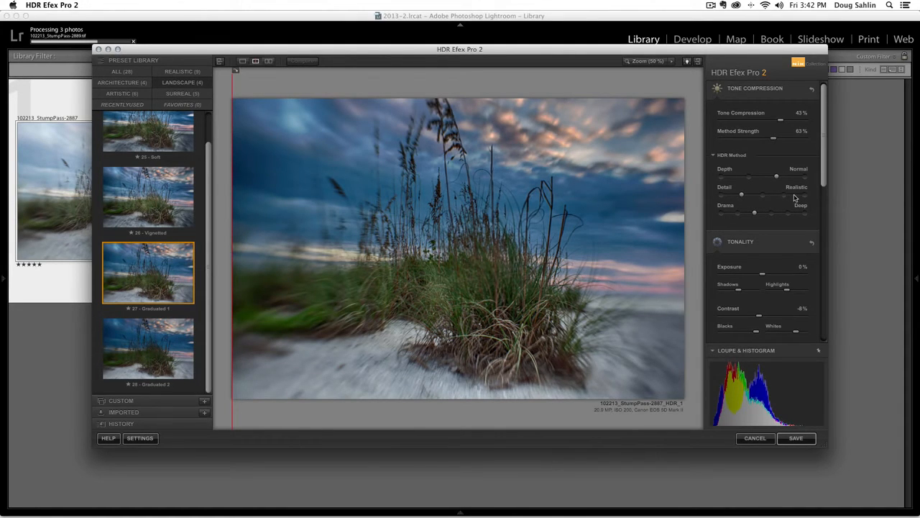
Step: Try the Strong and Subtle settings for the HDR method's Depth and return it to Normal
{"action": "left_click_drag", "start_coordinate": [826, 167], "coordinate": [825, 182]}
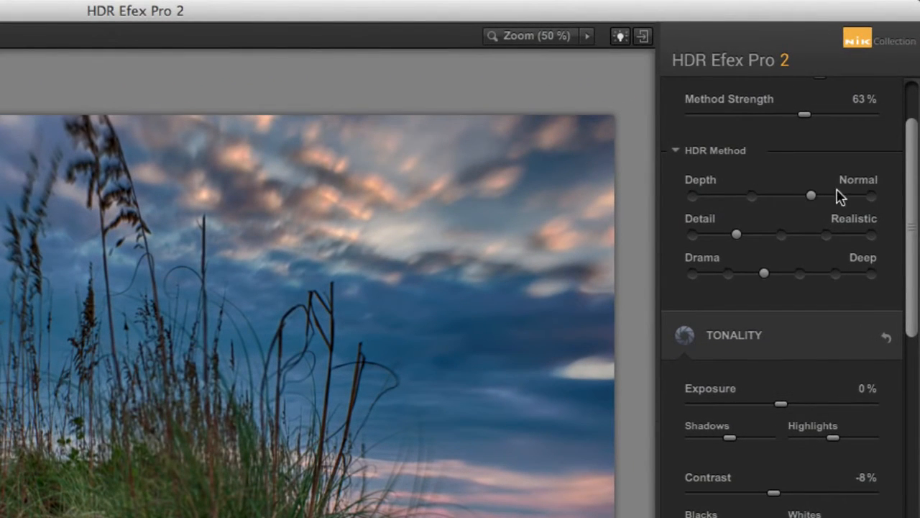
{"action": "left_click", "coordinate": [872, 199]}
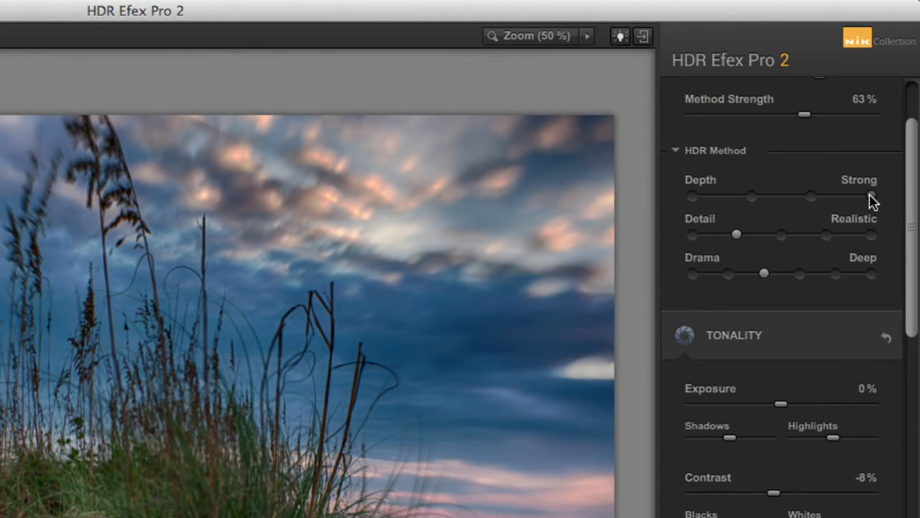
{"action": "left_click", "coordinate": [753, 197]}
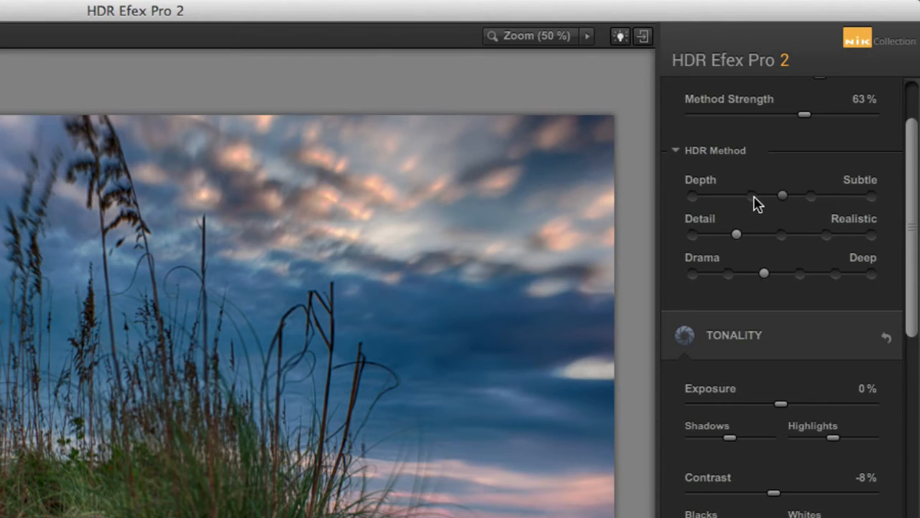
{"action": "left_click", "coordinate": [812, 197]}
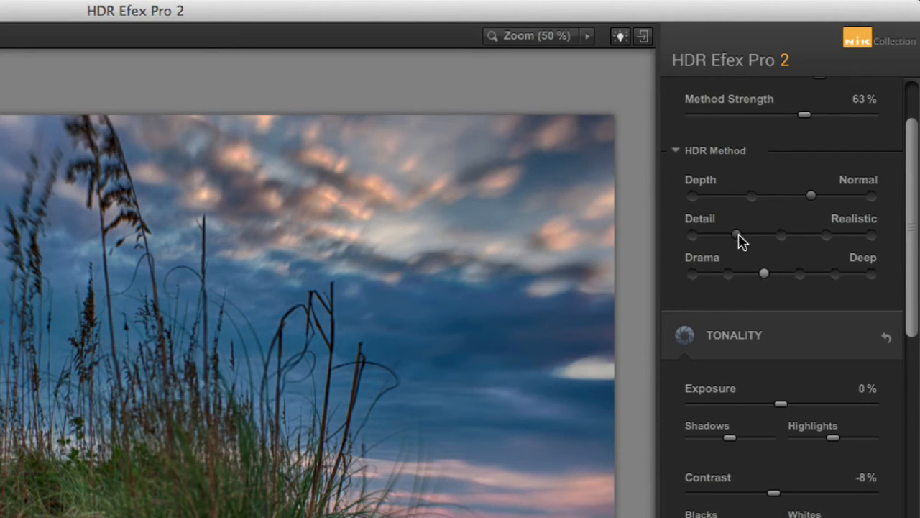
Step: Try the Soft, Detailed, Grungy and Accentuated settings for the HDR method's Detail and return it to Realistic
{"action": "left_click", "coordinate": [694, 240]}
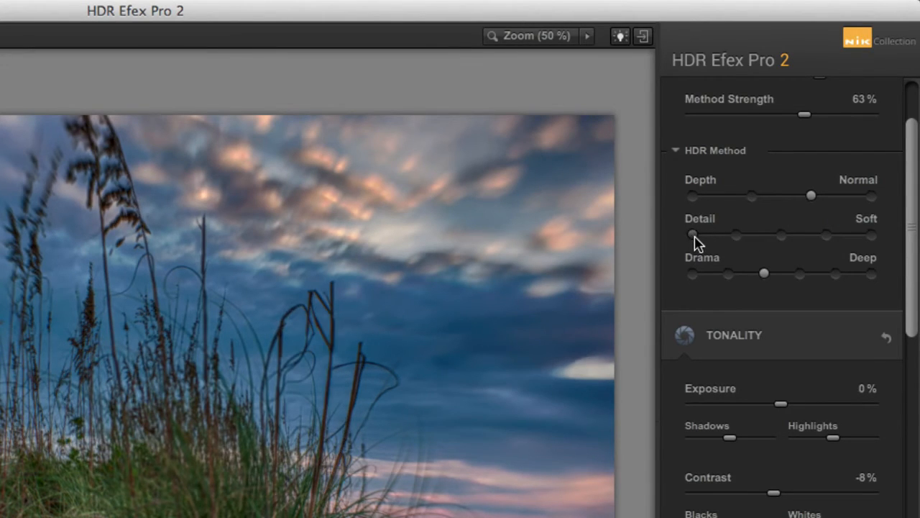
{"action": "left_click", "coordinate": [827, 236]}
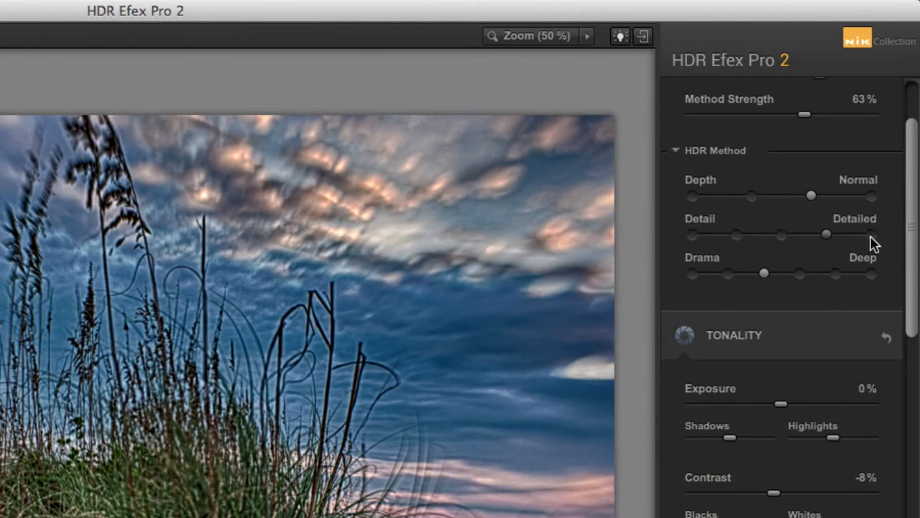
{"action": "left_click", "coordinate": [872, 239]}
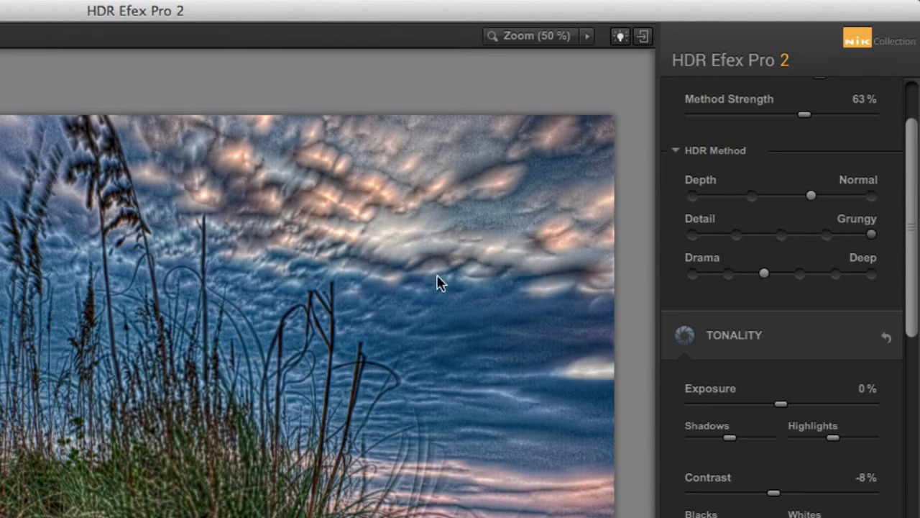
{"action": "left_click", "coordinate": [782, 237]}
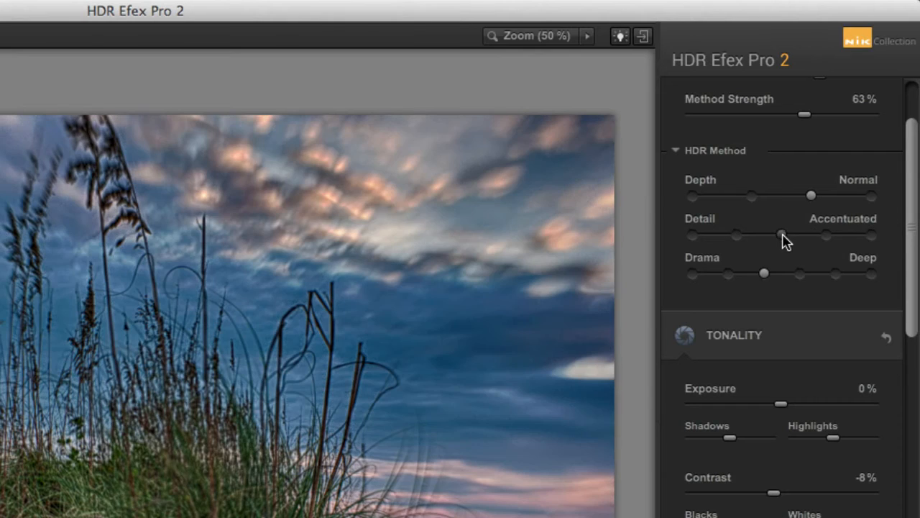
{"action": "left_click", "coordinate": [735, 236]}
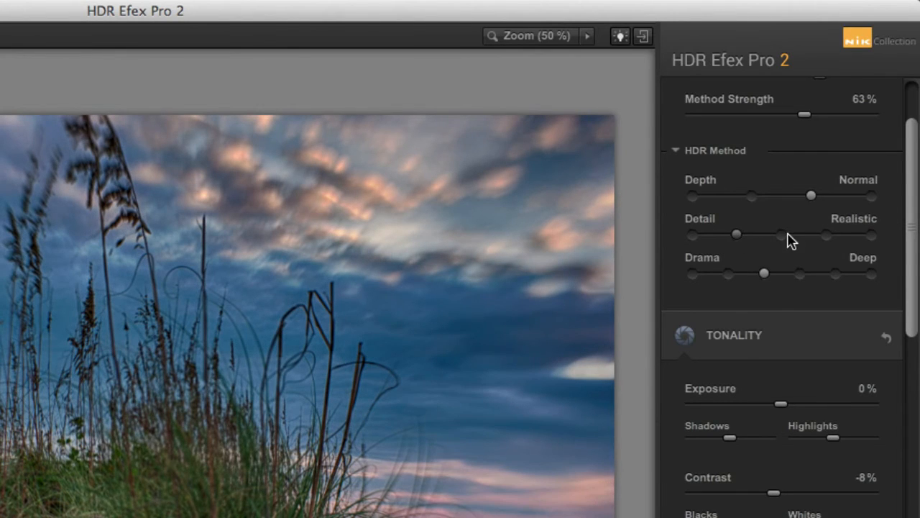
Step: Try the Flat and Natural settings for the HDR method's Drama and return it to Deep
{"action": "left_click", "coordinate": [693, 274]}
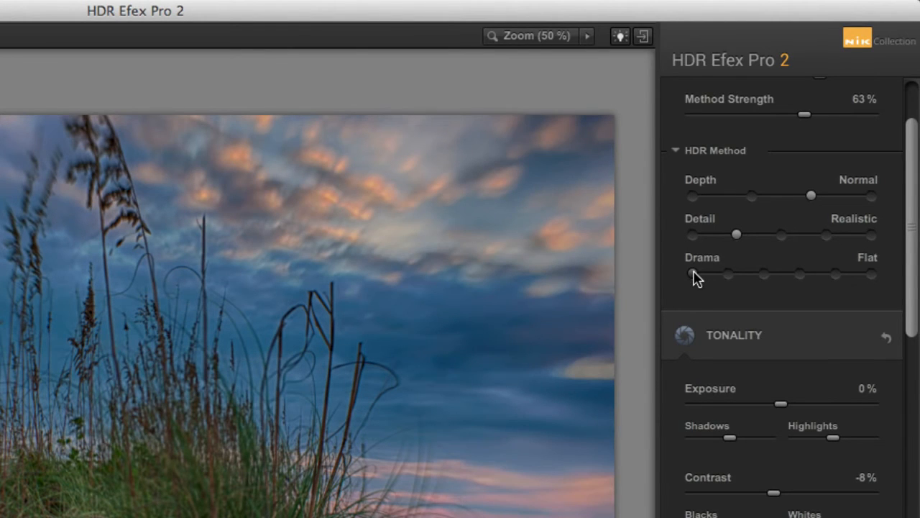
{"action": "left_click_drag", "start_coordinate": [694, 273], "coordinate": [726, 273]}
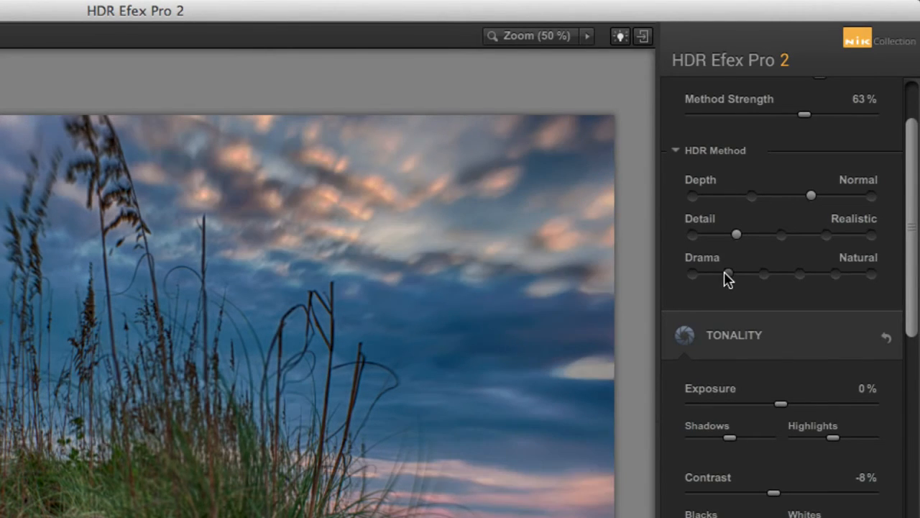
{"action": "left_click", "coordinate": [765, 279]}
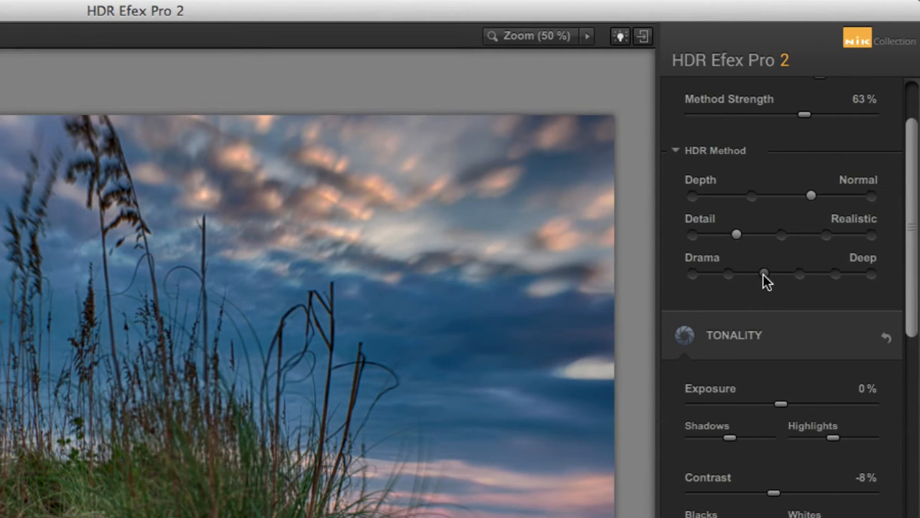
Step: Try the Dingy, Sharp and Grainy settings for the HDR method's Drama and return it to Deep
{"action": "left_click", "coordinate": [802, 280]}
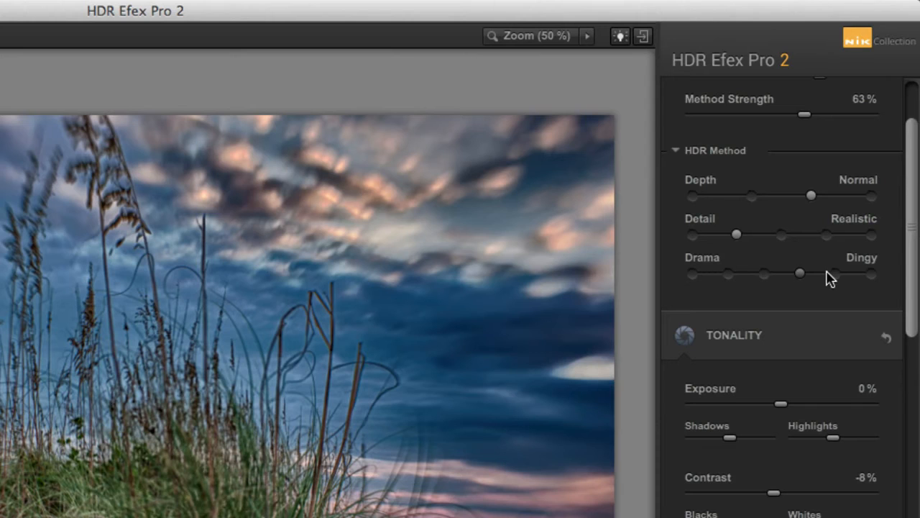
{"action": "left_click", "coordinate": [835, 279]}
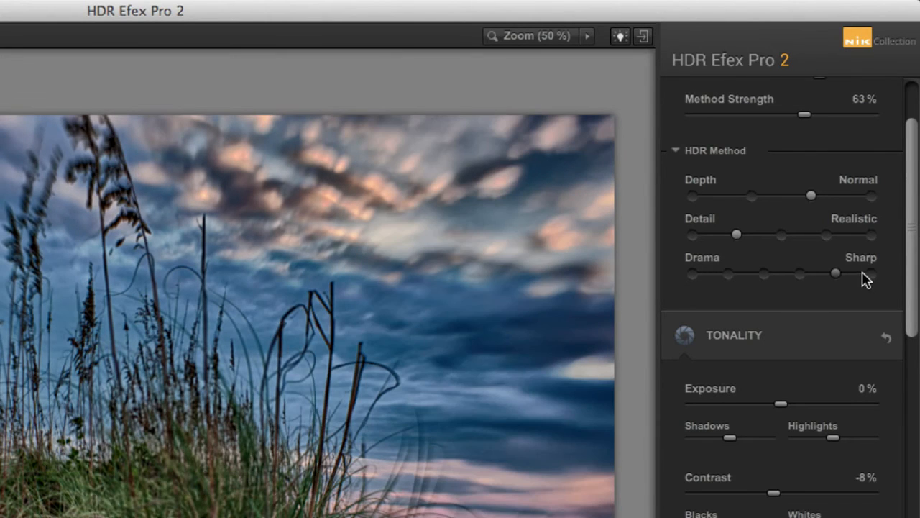
{"action": "left_click", "coordinate": [868, 275]}
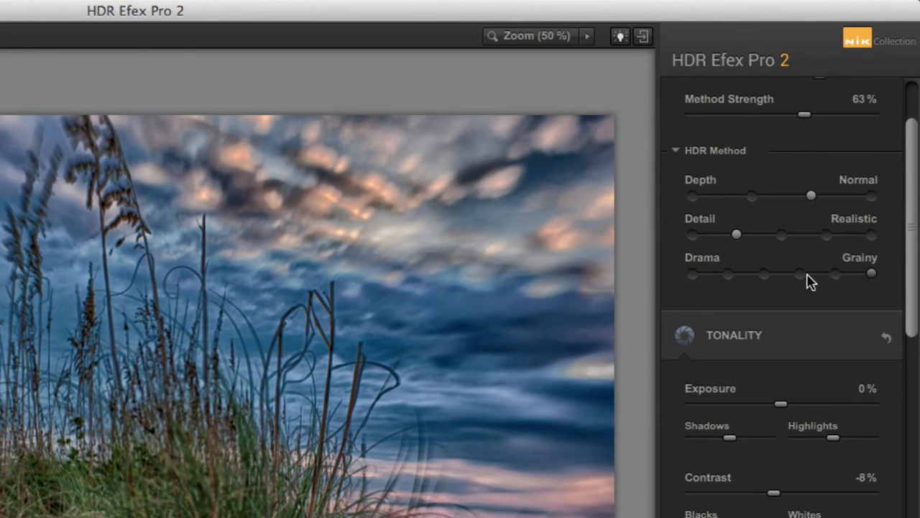
{"action": "left_click", "coordinate": [767, 277]}
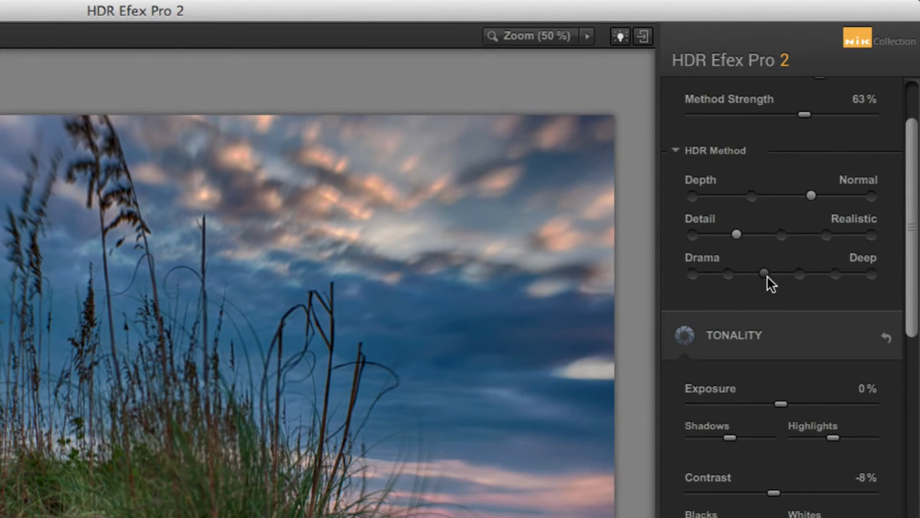
Step: Try the Tonality Exposure at -30 % and reset it to 0 %
{"action": "scroll", "coordinate": [768, 360], "scroll_direction": "down", "scroll_amount": 5}
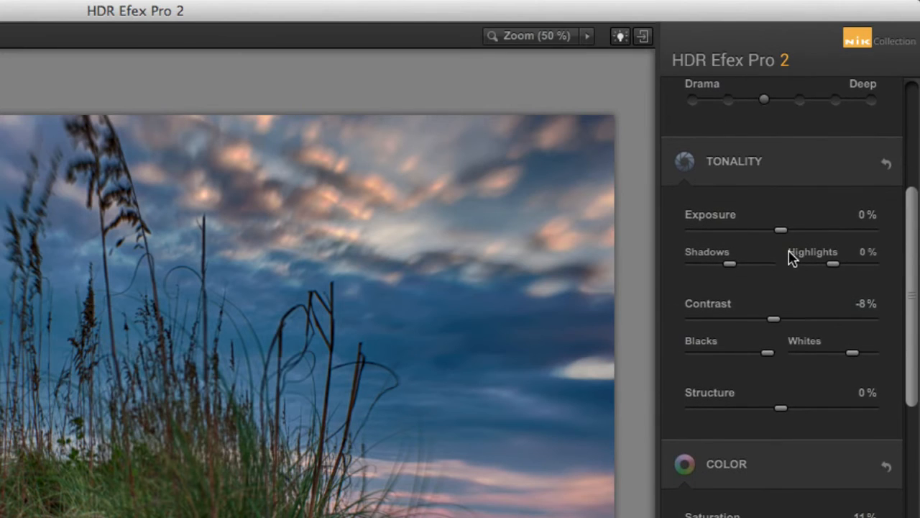
{"action": "left_click_drag", "start_coordinate": [781, 232], "coordinate": [757, 236]}
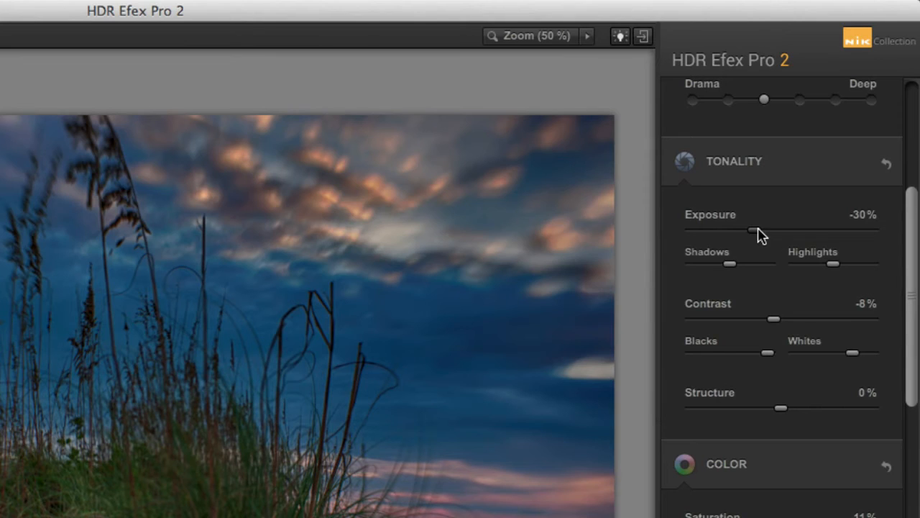
{"action": "double_click", "coordinate": [761, 234]}
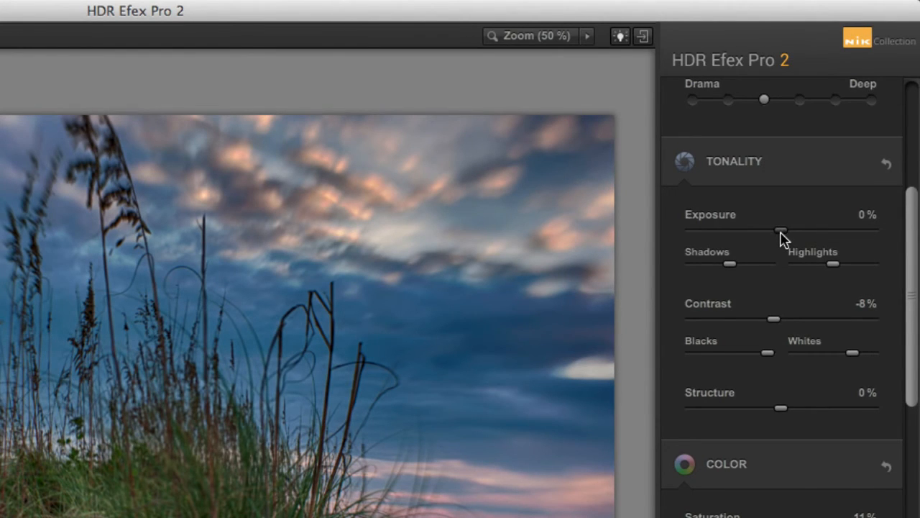
Step: Try the Tonality Shadows at -100 % and at 100 %, and reset them to 0 %
{"action": "mouse_move", "coordinate": [722, 264]}
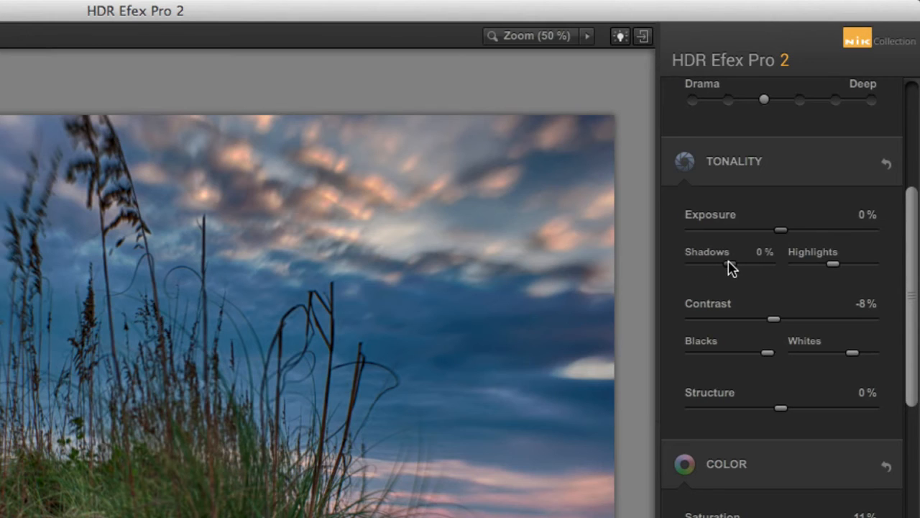
{"action": "left_click_drag", "start_coordinate": [733, 264], "coordinate": [684, 268]}
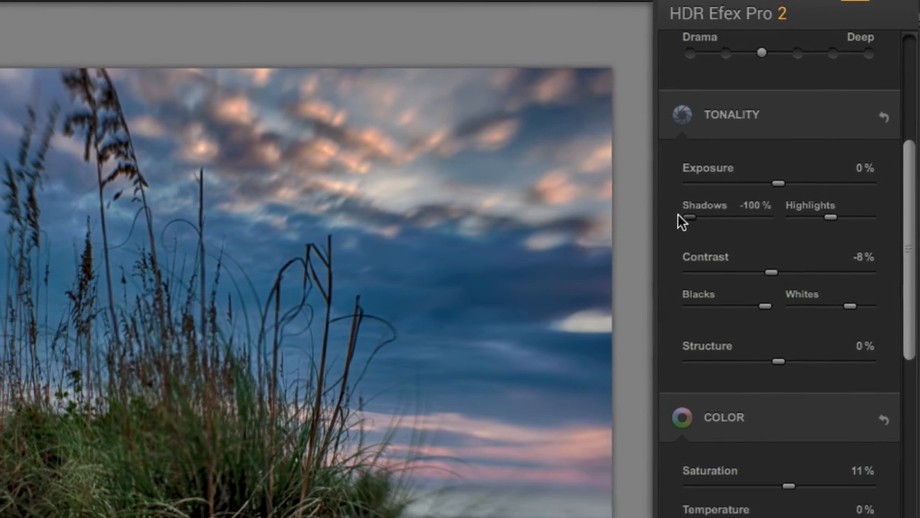
{"action": "left_click_drag", "start_coordinate": [687, 222], "coordinate": [739, 222]}
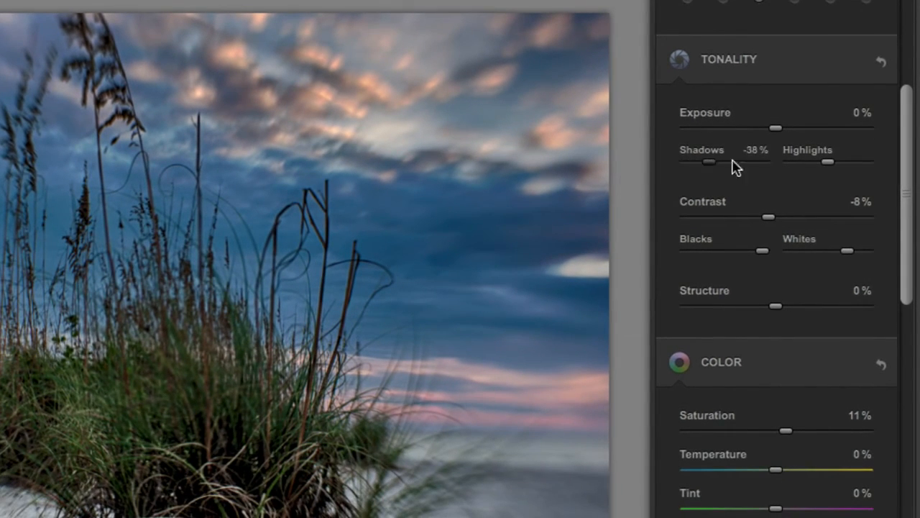
{"action": "left_click_drag", "start_coordinate": [737, 167], "coordinate": [780, 168]}
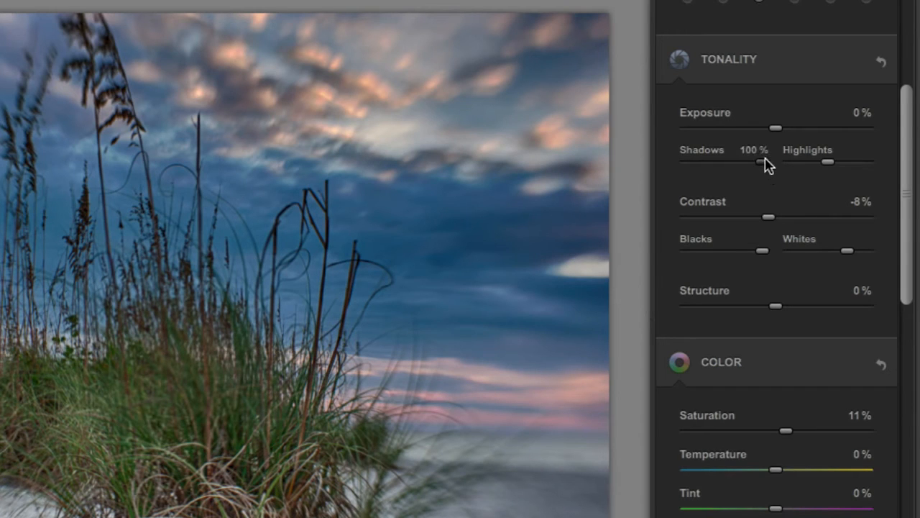
{"action": "double_click", "coordinate": [763, 163]}
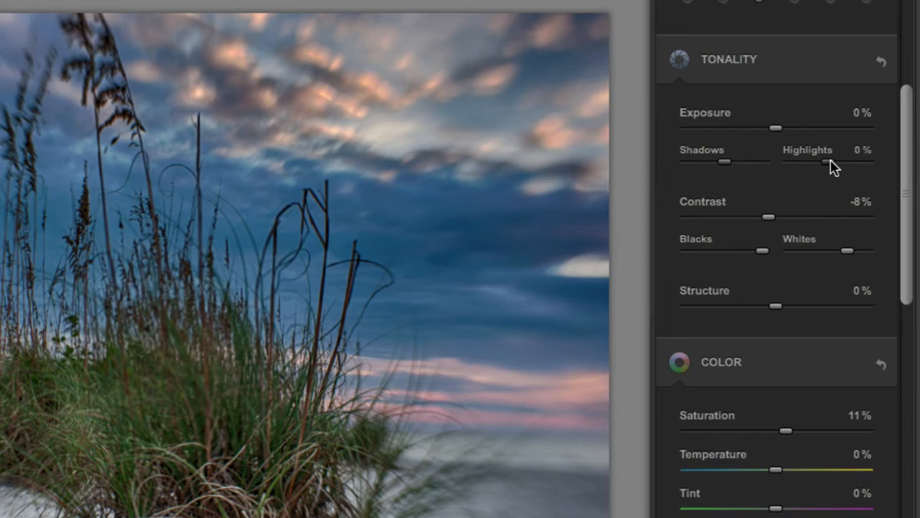
Step: Try the Tonality Highlights at 100 % and at -19 %, and reset them to 0 %
{"action": "left_click_drag", "start_coordinate": [828, 164], "coordinate": [914, 160]}
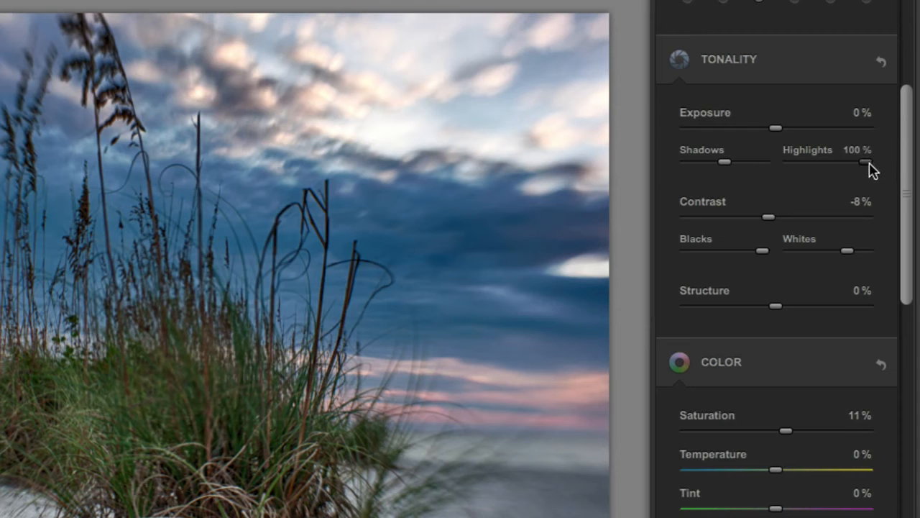
{"action": "left_click_drag", "start_coordinate": [867, 164], "coordinate": [823, 166]}
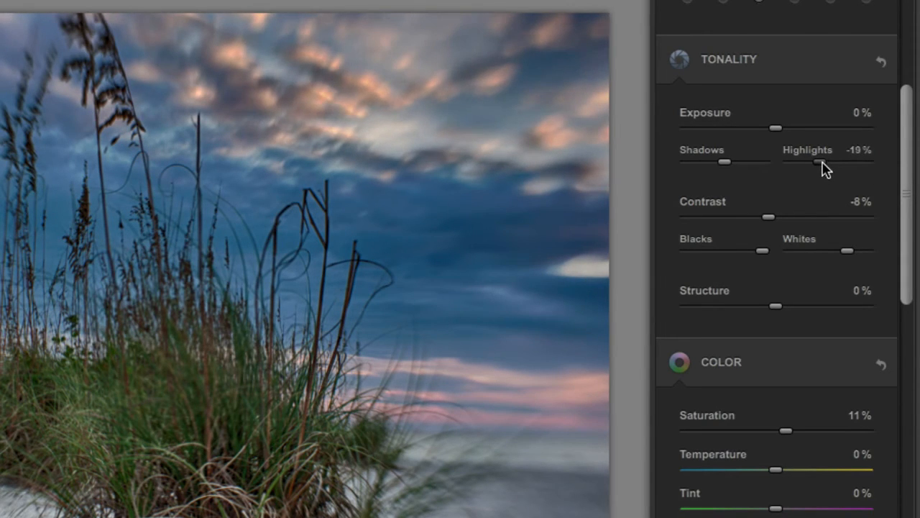
{"action": "double_click", "coordinate": [824, 167]}
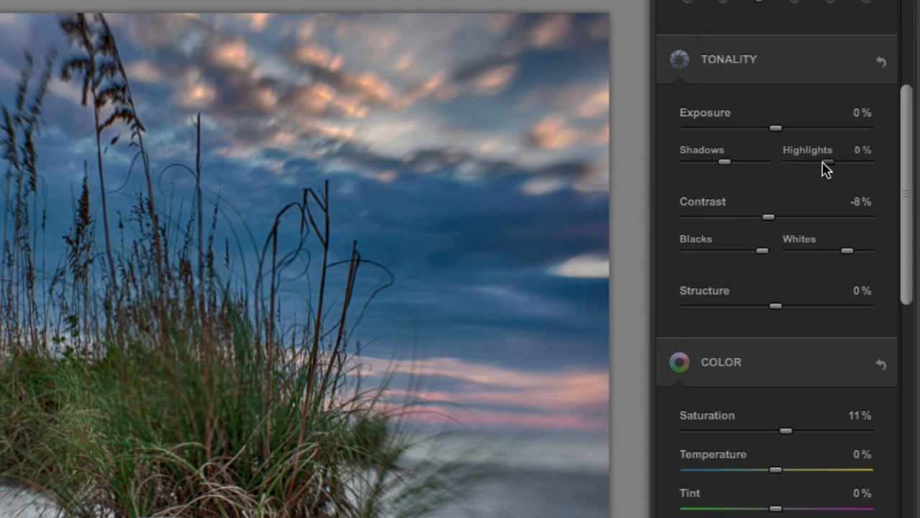
Step: Reset the Blacks to their default and undo it, and try Structure at 100 % before resetting it to 0 %
{"action": "double_click", "coordinate": [762, 250]}
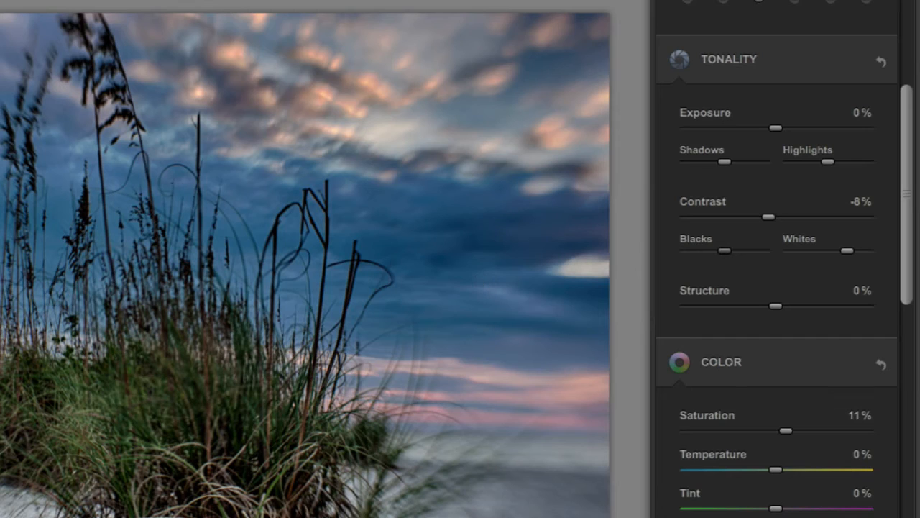
{"action": "key", "text": "super+z"}
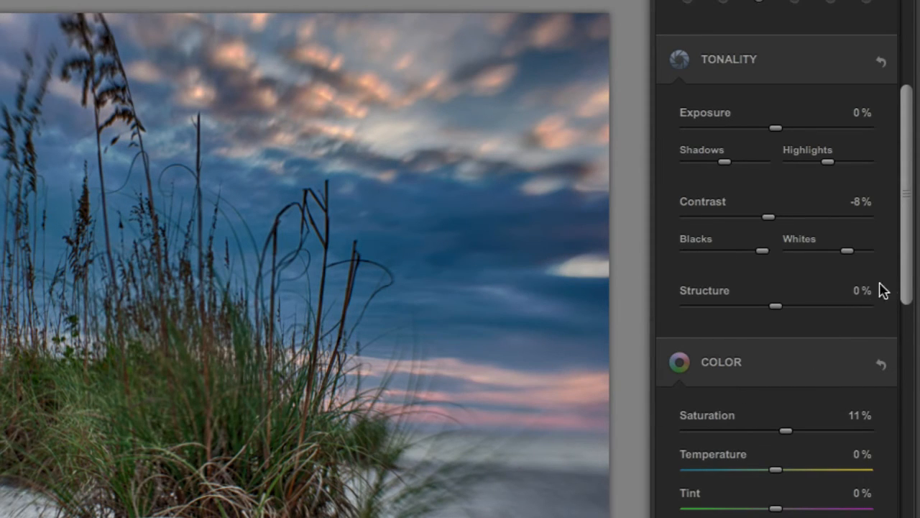
{"action": "left_click_drag", "start_coordinate": [907, 291], "coordinate": [905, 324]}
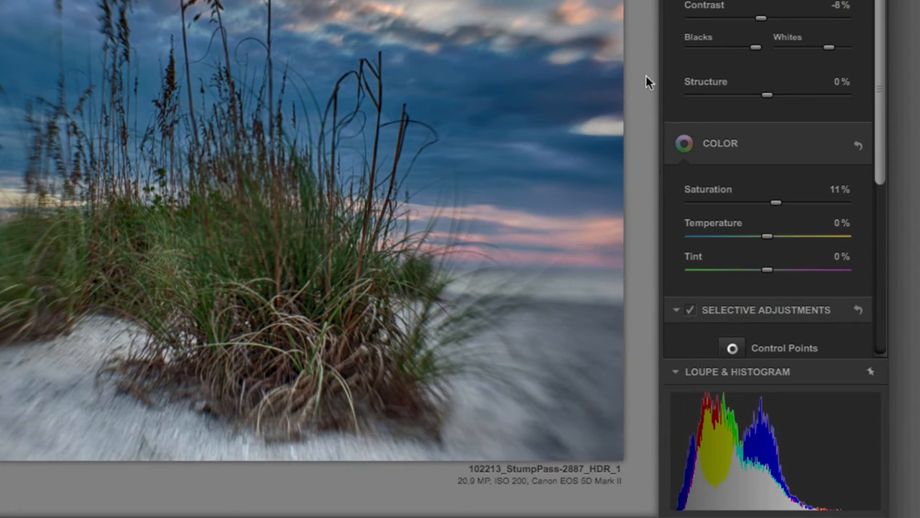
{"action": "left_click_drag", "start_coordinate": [769, 96], "coordinate": [894, 97]}
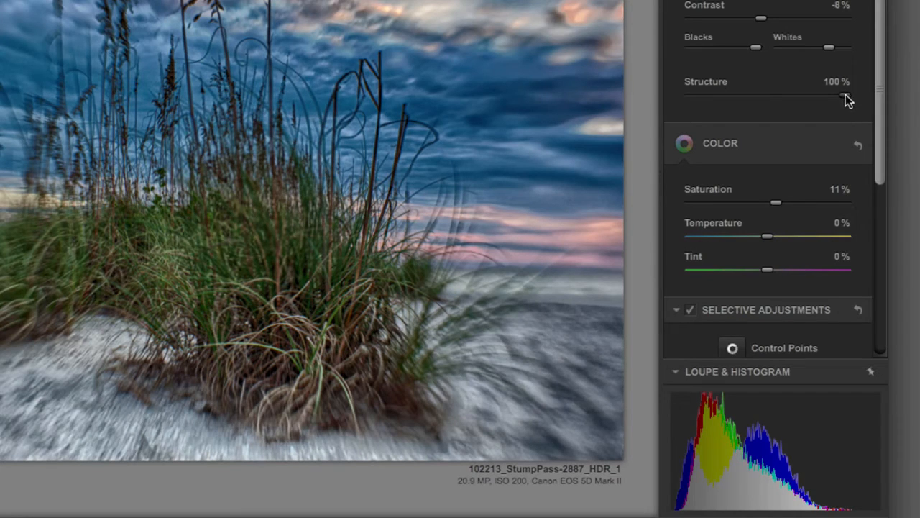
{"action": "double_click", "coordinate": [845, 95]}
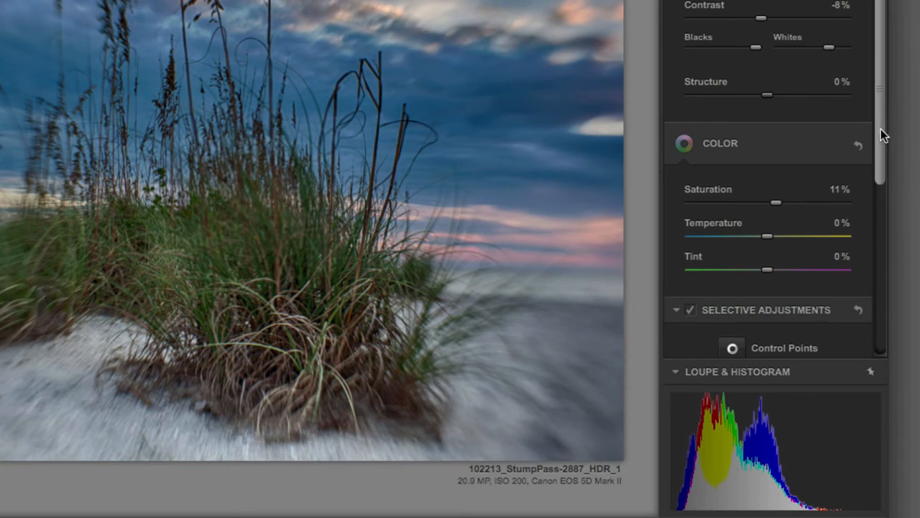
Step: Place a selective-adjustment control point on the grass clump and set its size to 23 %
{"action": "left_click_drag", "start_coordinate": [881, 128], "coordinate": [870, 221]}
{"action": "left_click", "coordinate": [734, 115]}
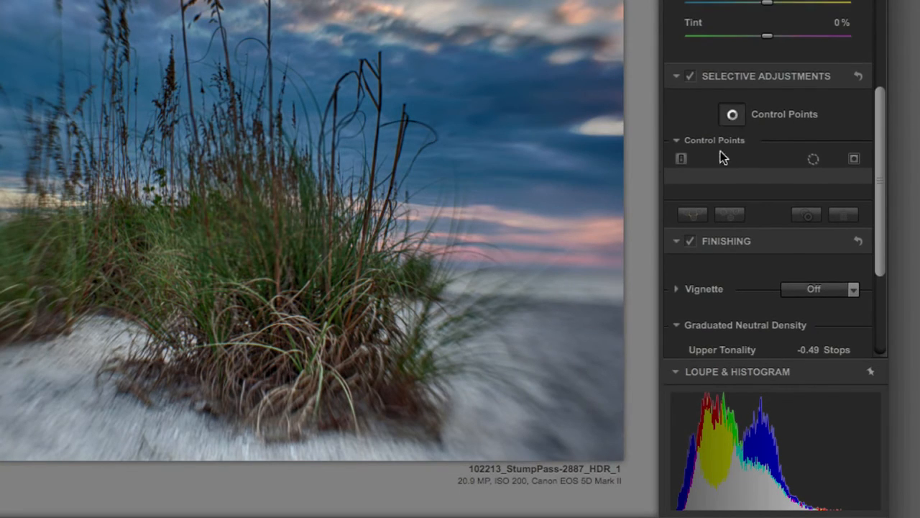
{"action": "left_click", "coordinate": [285, 287]}
{"action": "left_click", "coordinate": [333, 293]}
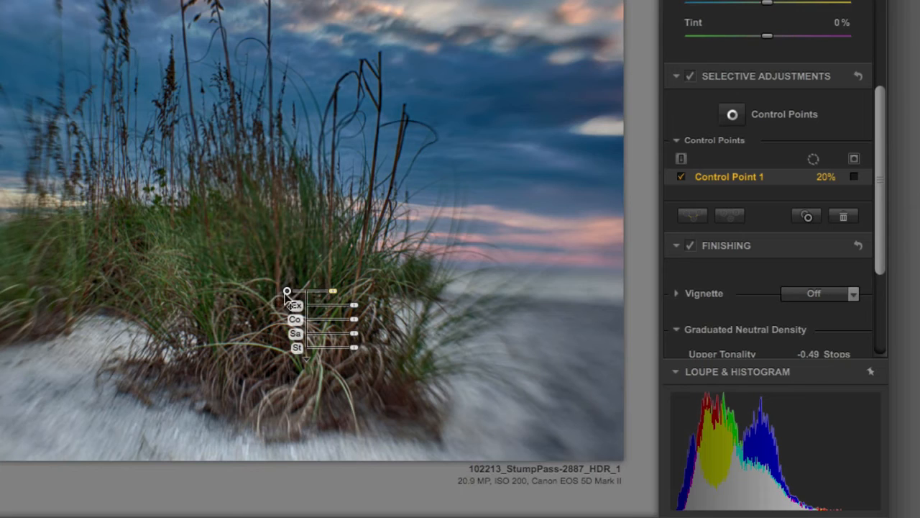
{"action": "mouse_move", "coordinate": [289, 293]}
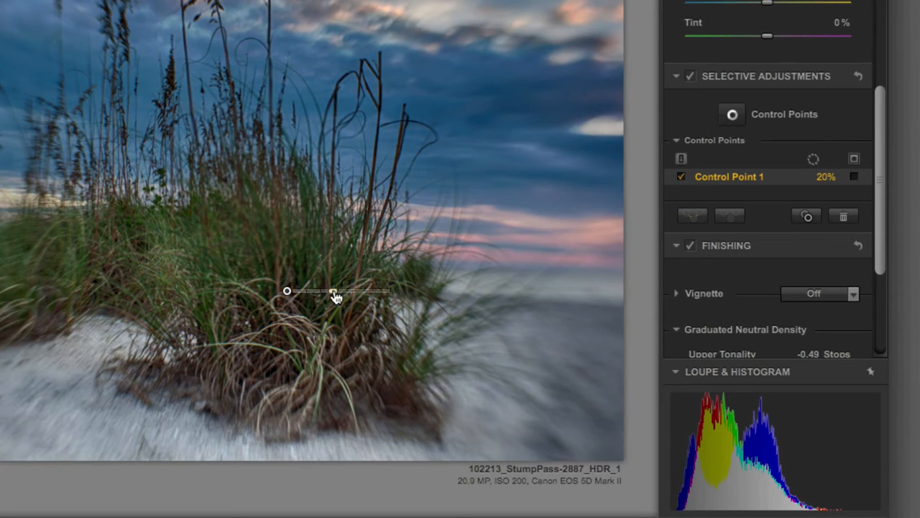
{"action": "left_click_drag", "start_coordinate": [335, 297], "coordinate": [338, 299]}
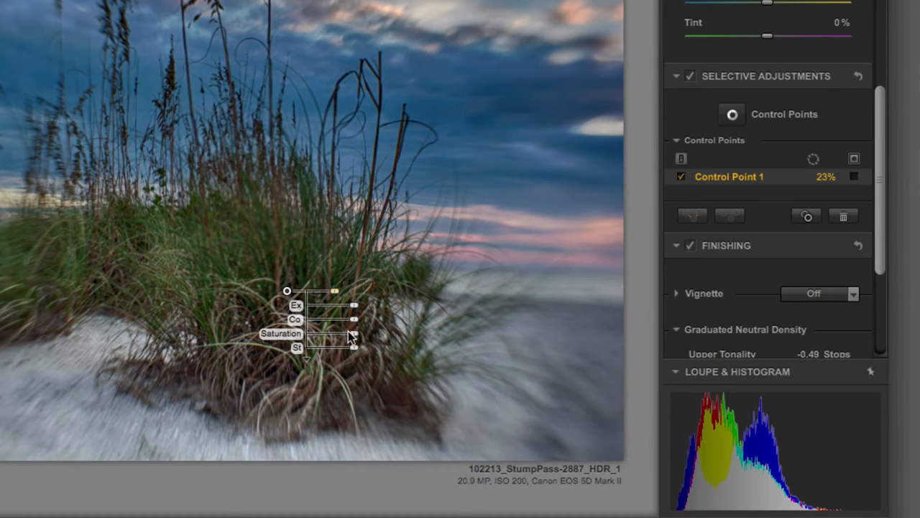
Step: Raise the grass control point's Saturation and Structure, check its selection mask and expand its full set of adjustments
{"action": "left_click_drag", "start_coordinate": [351, 335], "coordinate": [372, 352]}
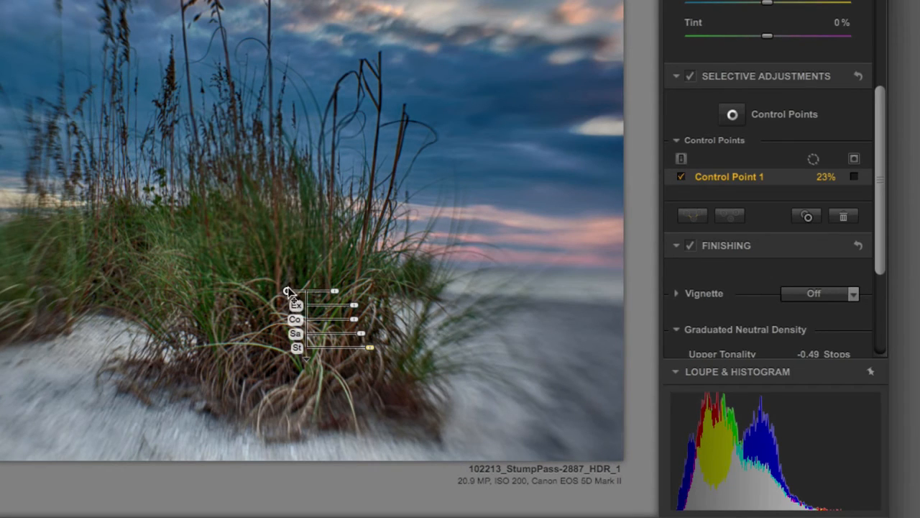
{"action": "mouse_move", "coordinate": [287, 292]}
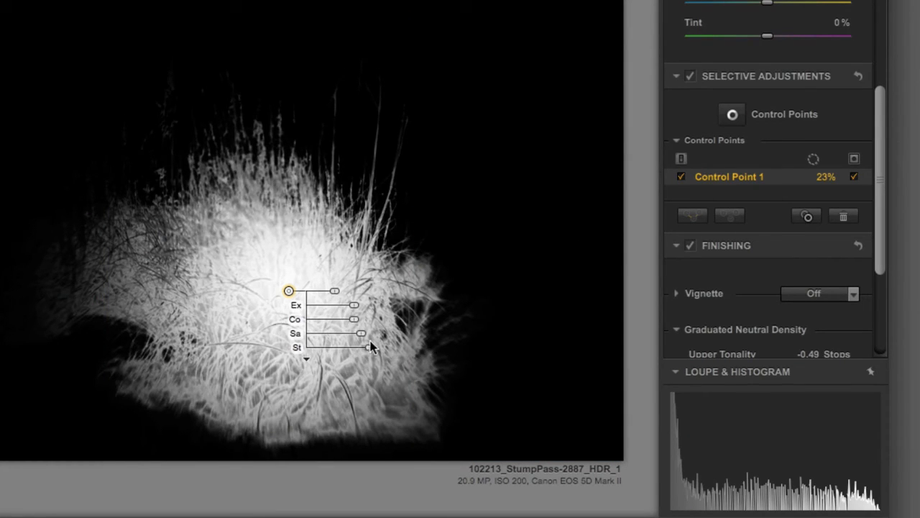
{"action": "mouse_move", "coordinate": [369, 349]}
{"action": "left_mouse_down"}
{"action": "mouse_move", "coordinate": [388, 353]}
{"action": "mouse_move", "coordinate": [379, 353]}
{"action": "left_mouse_up"}
{"action": "left_click", "coordinate": [306, 357]}
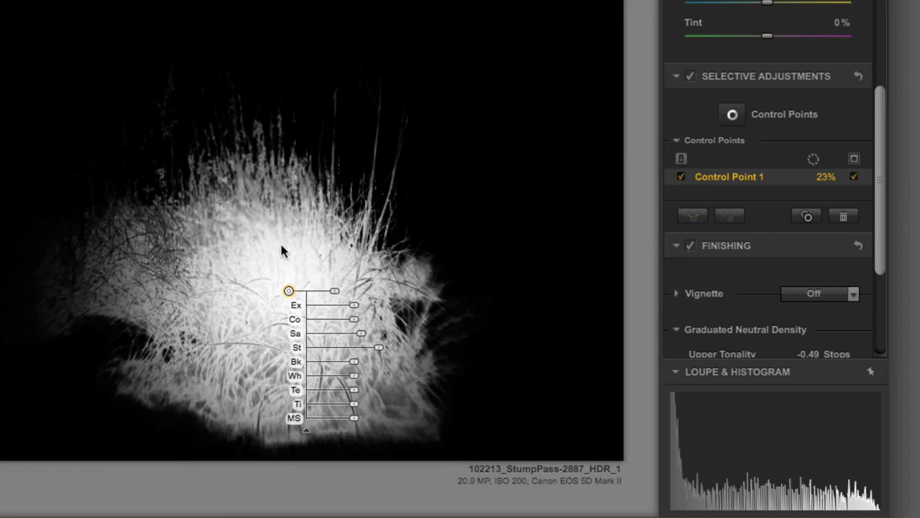
{"action": "left_click", "coordinate": [854, 177]}
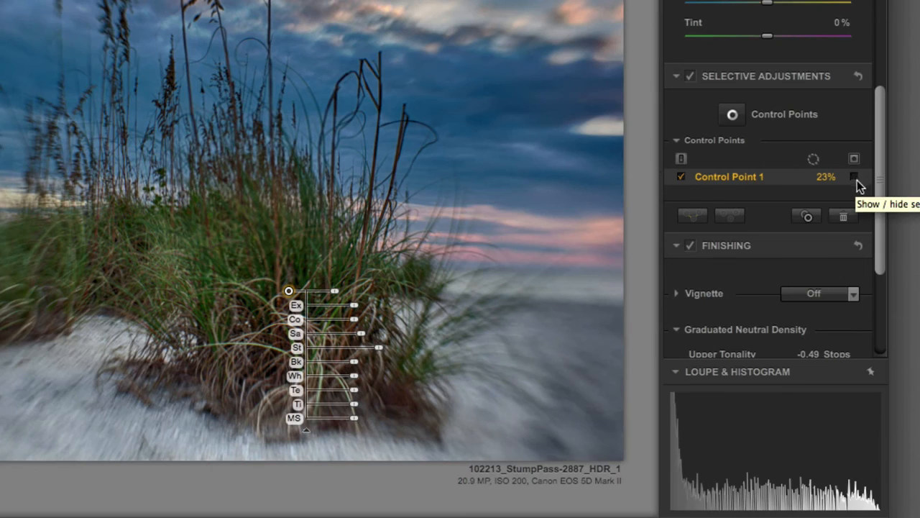
Step: Apply the White Frame 2 vignette to the image and set its Size to about 69 %
{"action": "left_click_drag", "start_coordinate": [878, 187], "coordinate": [882, 253]}
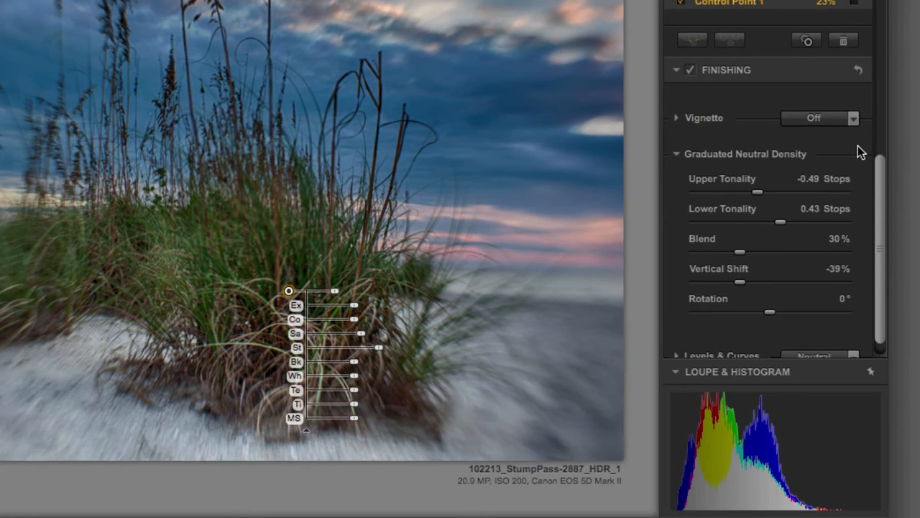
{"action": "left_click", "coordinate": [853, 118]}
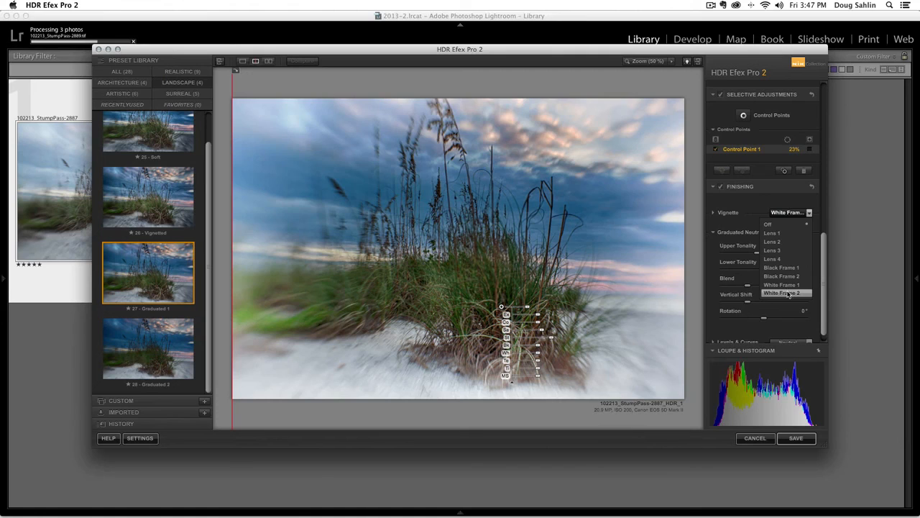
{"action": "left_click", "coordinate": [787, 294]}
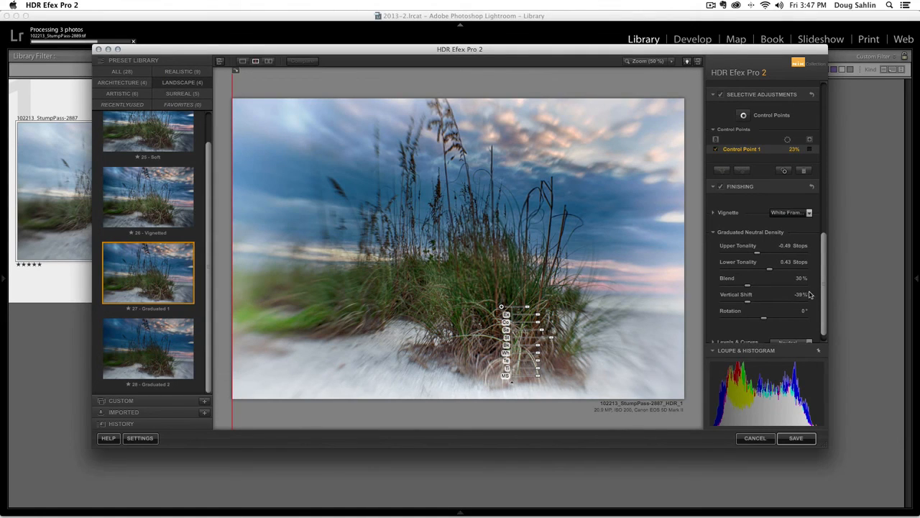
{"action": "left_click", "coordinate": [730, 213]}
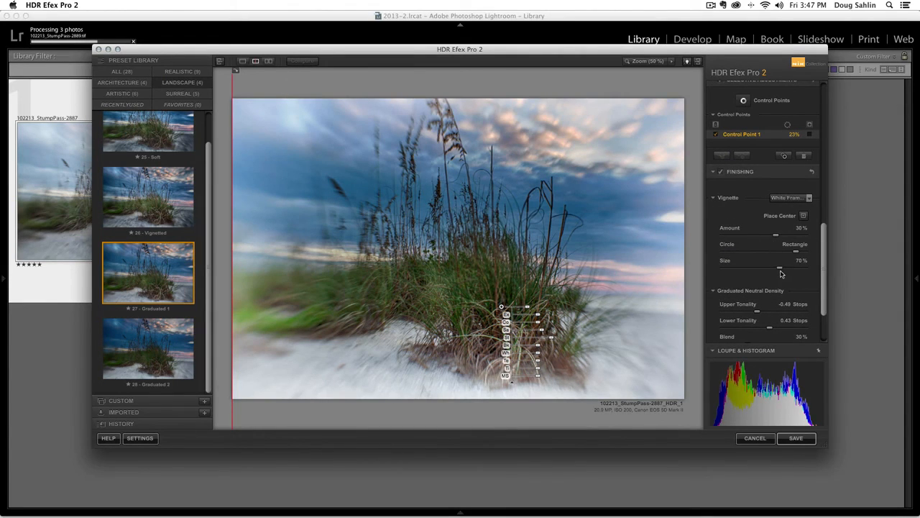
{"action": "left_click", "coordinate": [777, 269]}
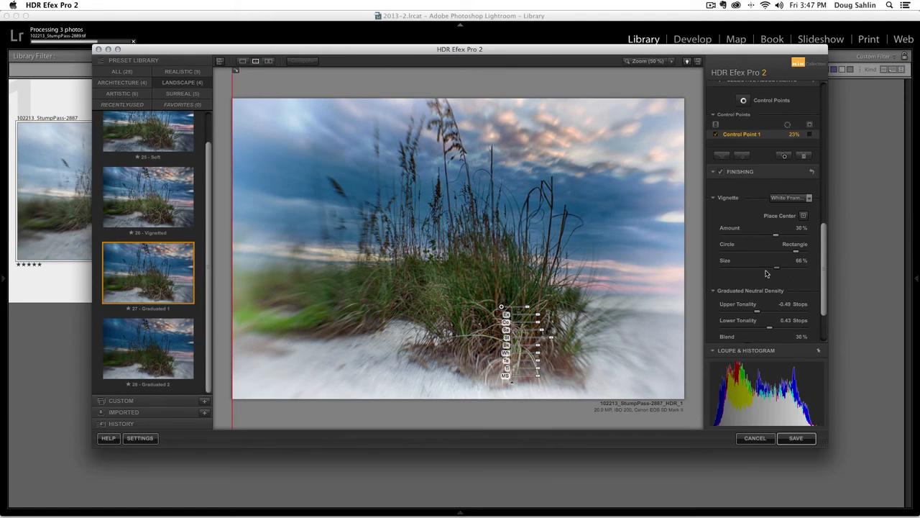
{"action": "mouse_move", "coordinate": [777, 269]}
{"action": "left_mouse_down"}
{"action": "mouse_move", "coordinate": [793, 270]}
{"action": "mouse_move", "coordinate": [782, 271]}
{"action": "left_mouse_up"}
{"action": "left_click_drag", "start_coordinate": [782, 270], "coordinate": [778, 271]}
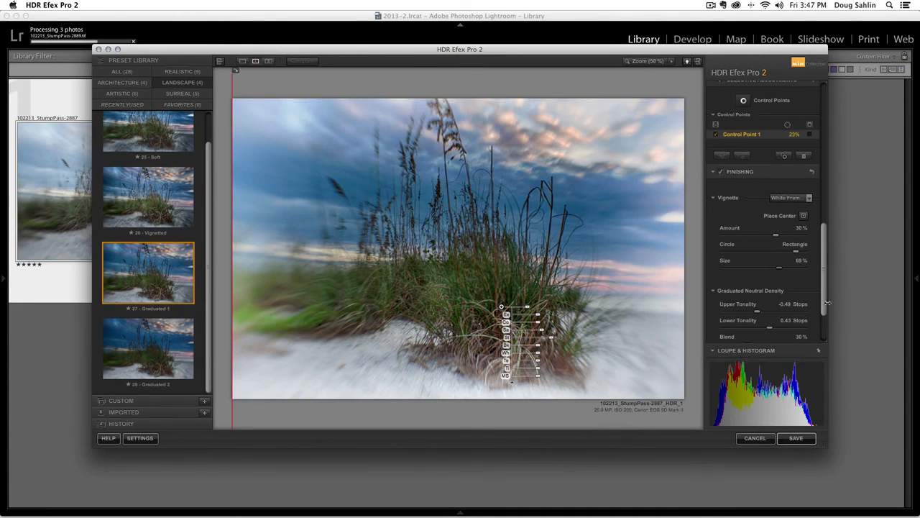
Step: Save the HDR image back to Lightroom and compare it side by side with 102213_StumpPass-2887 in Survey view
{"action": "left_click", "coordinate": [797, 439]}
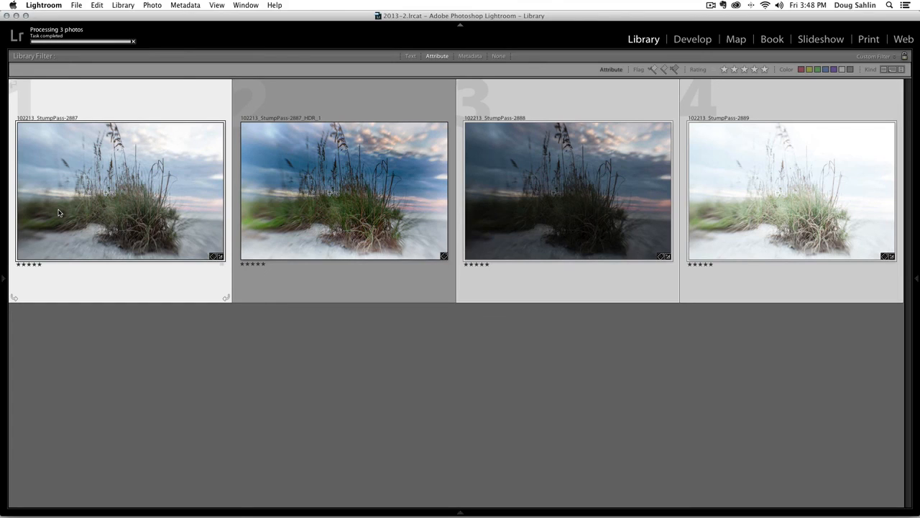
{"action": "left_click", "coordinate": [344, 196], "text": "shift"}
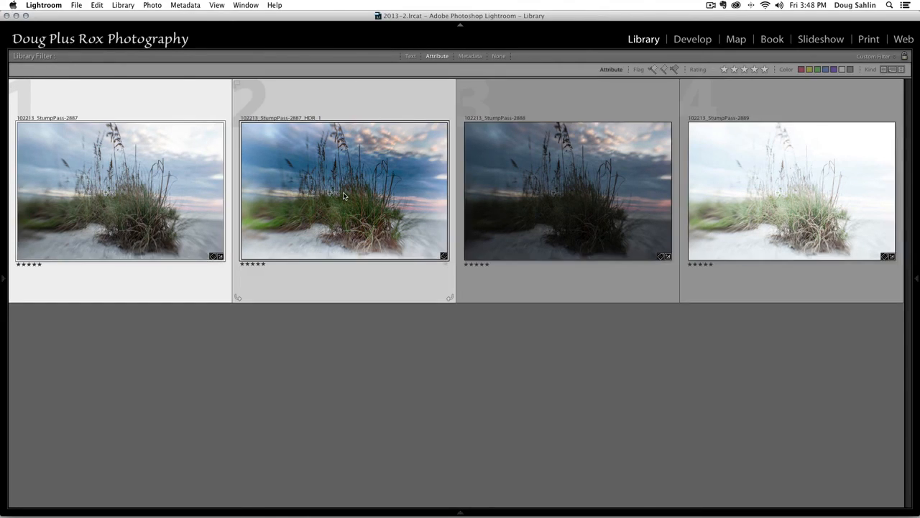
{"action": "key", "text": "n"}
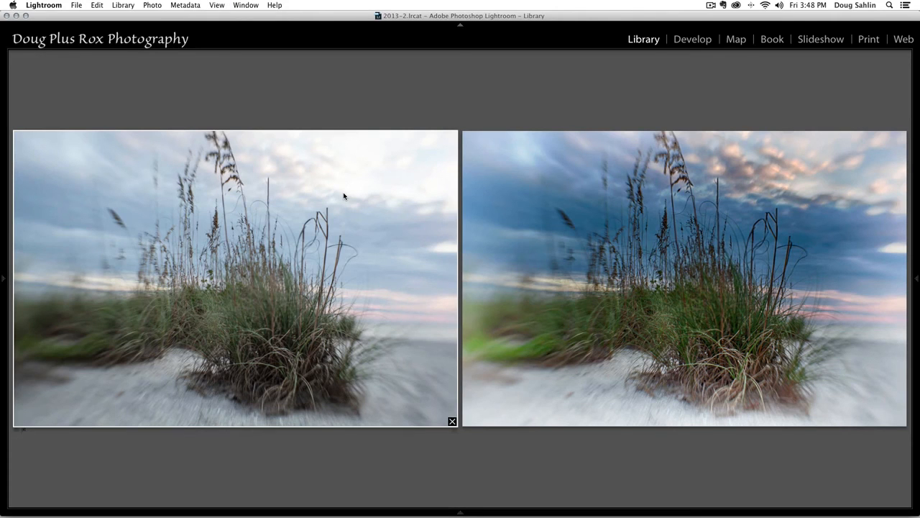